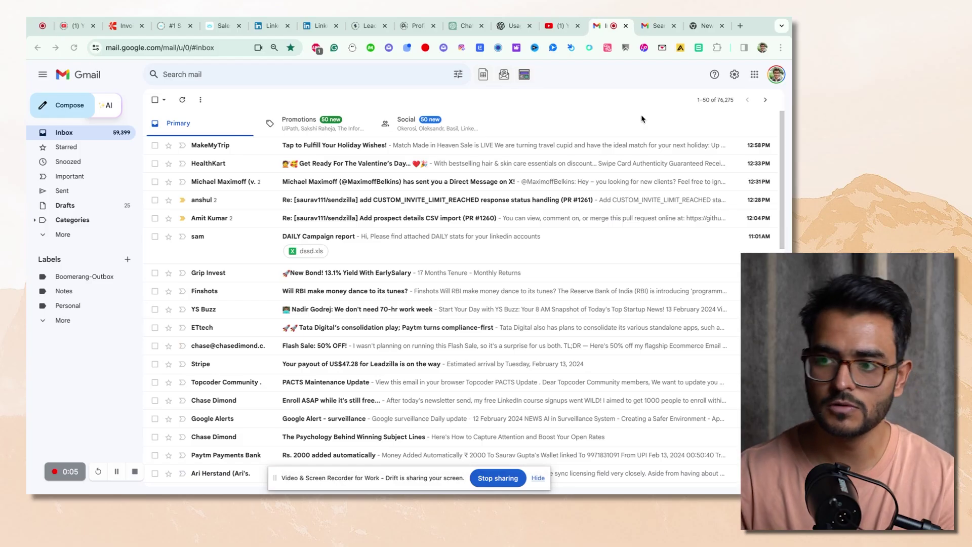
Open the Chrome profile menu and scroll down to the Add option.
left_click(762, 48)
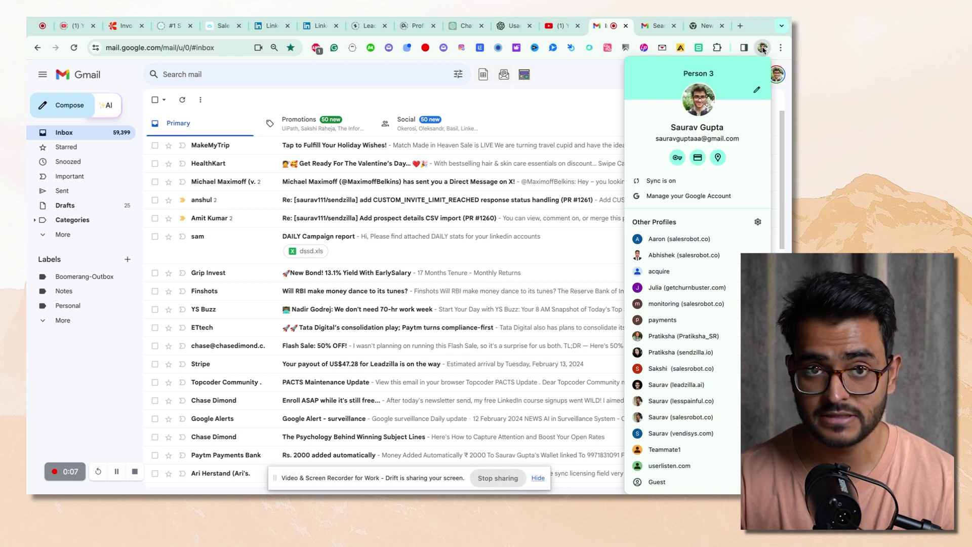
scroll(705, 279, "down", 1)
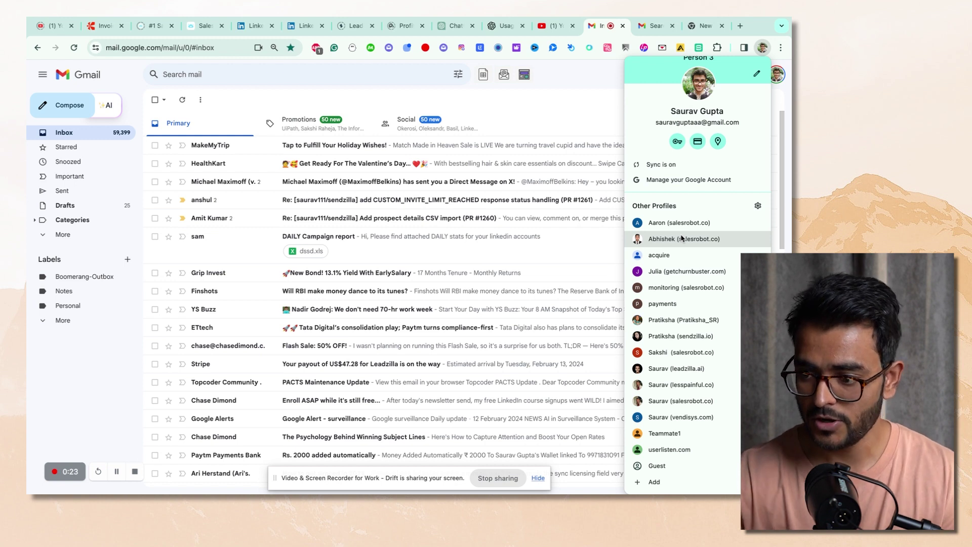
Create an account-less Chrome profile named with the person's initials, keeping the peach theme.
left_click(666, 485)
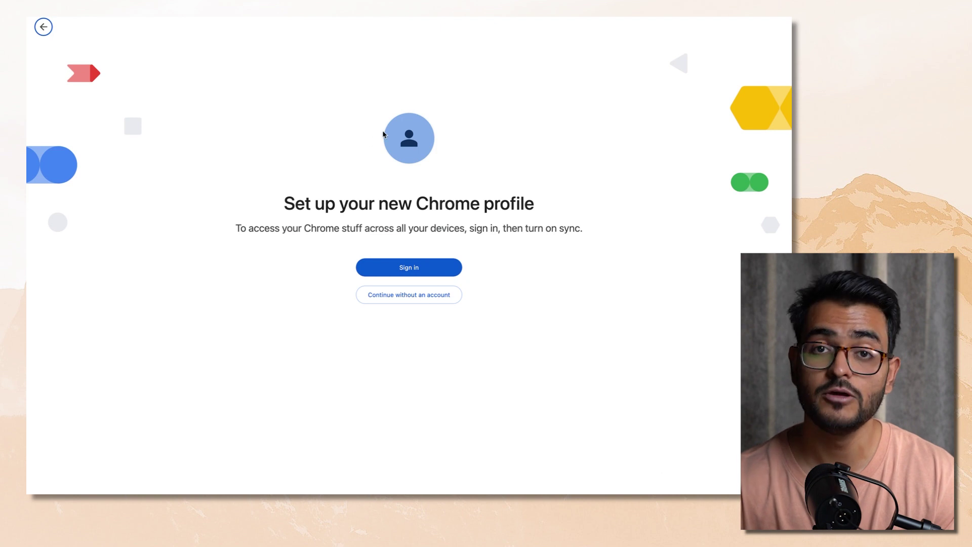
triple_click(455, 207)
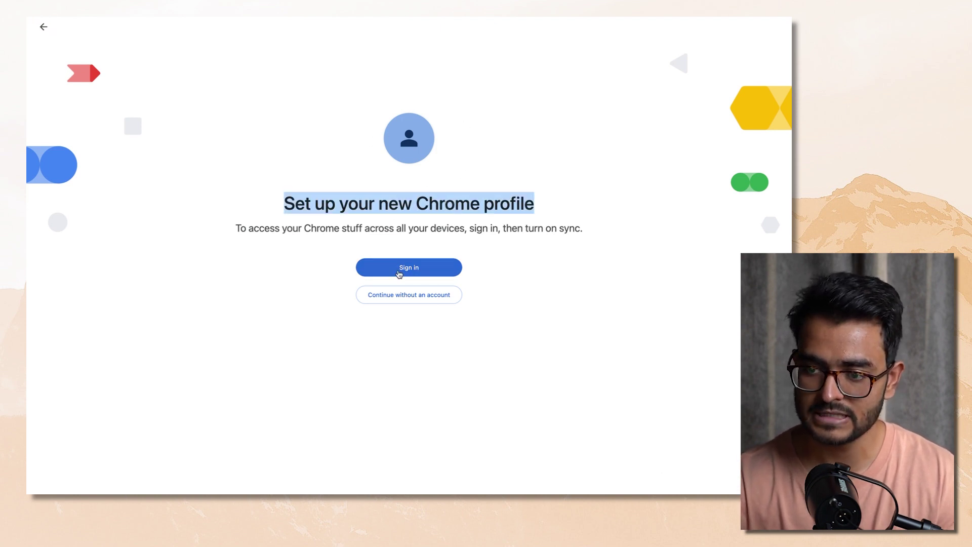
left_click(413, 296)
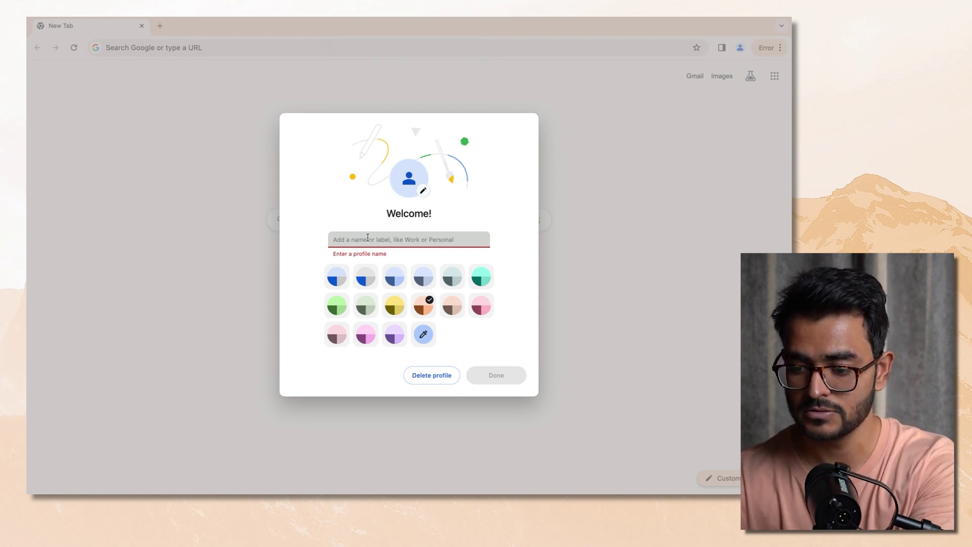
type("ASM")
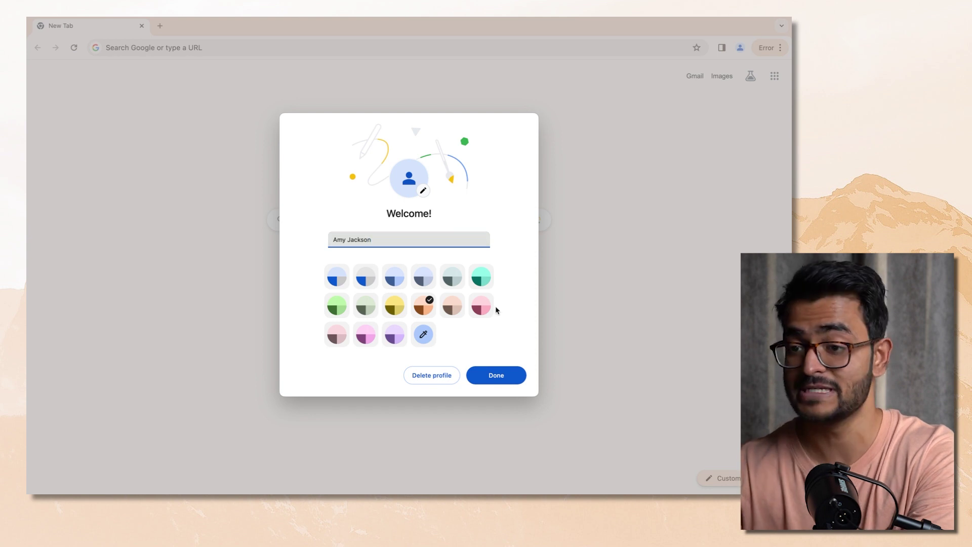
left_click(485, 381)
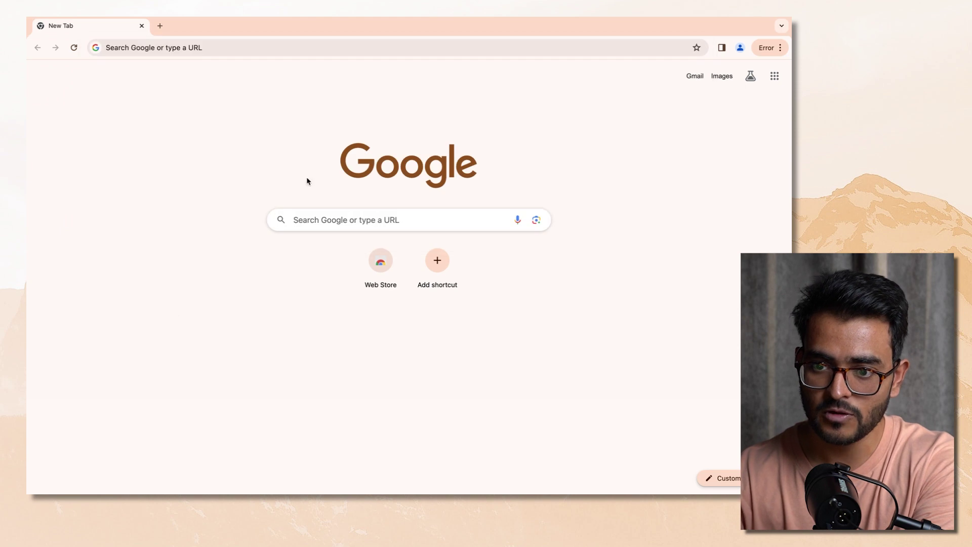
Go to in.linkedin.com from the address bar suggestions for 'link'.
left_click(198, 46)
type("linkedin")
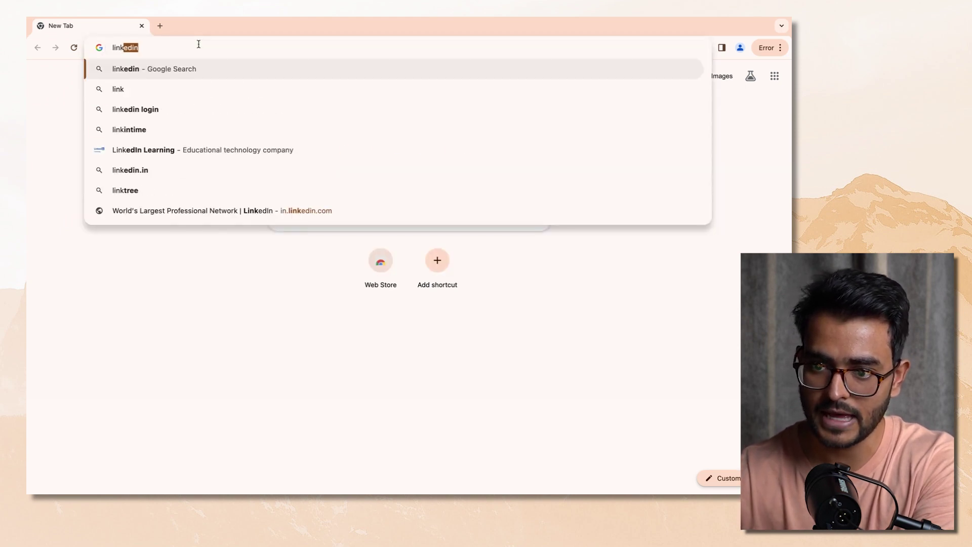
key("Down")
key("Down")
key("Down")
key("Down")
key("Down")
key("Down")
key("Down")
key("Return")
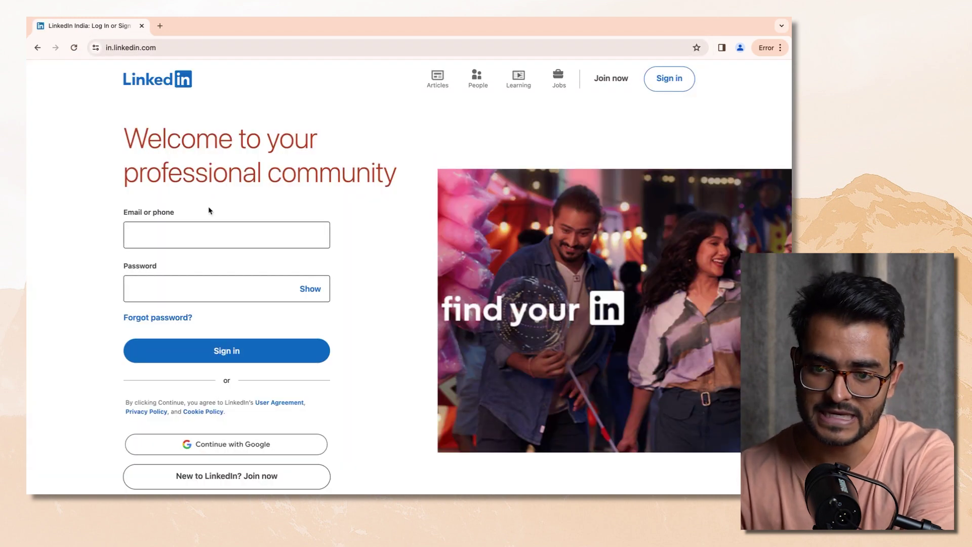
Return to the LinkedIn sign-in page and click through its email and password fields.
key("ctrl+alt+Right")
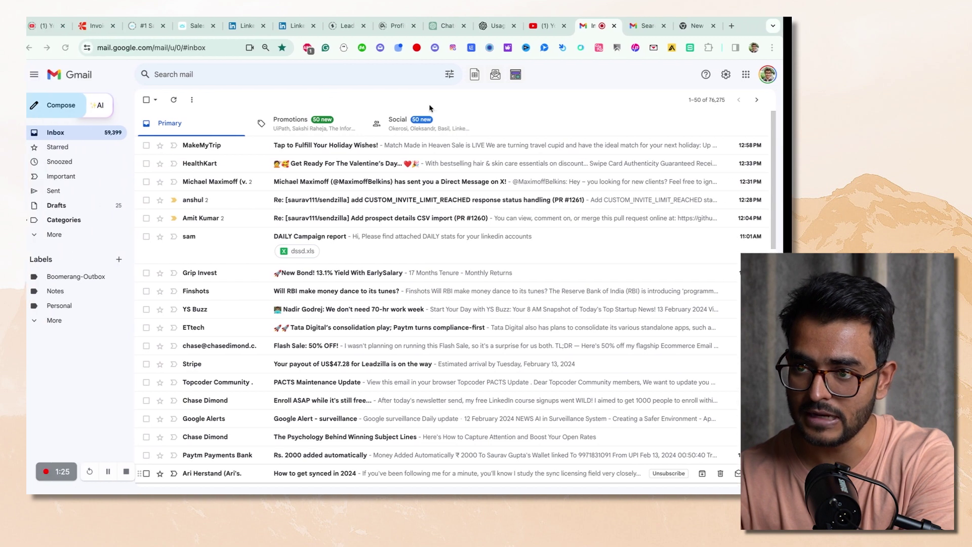
left_click(298, 26)
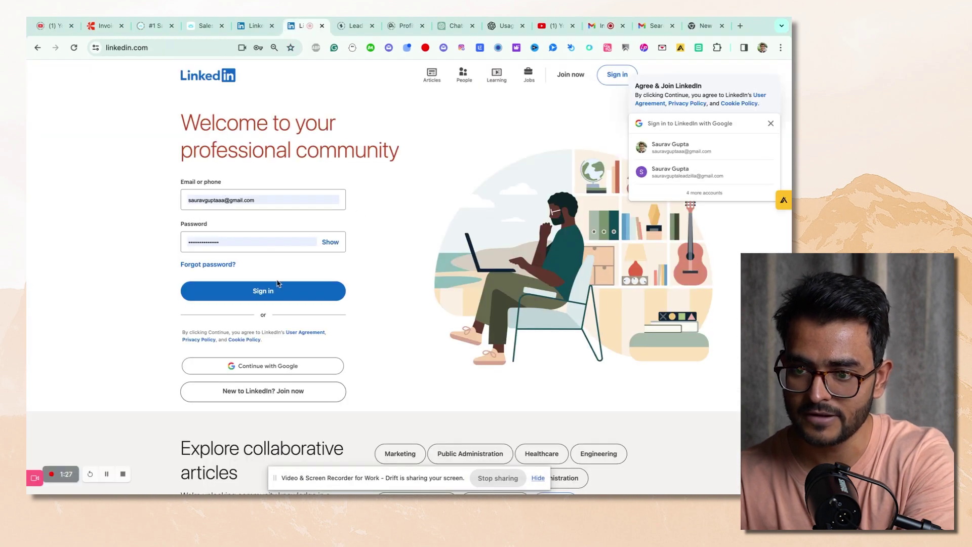
left_click(278, 286)
left_click(252, 236)
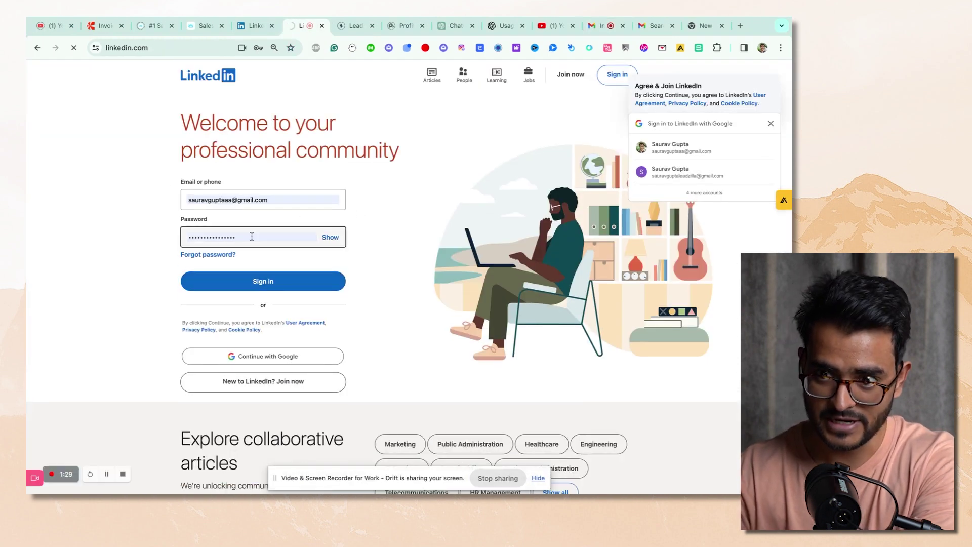
left_click(270, 192)
left_click(339, 183)
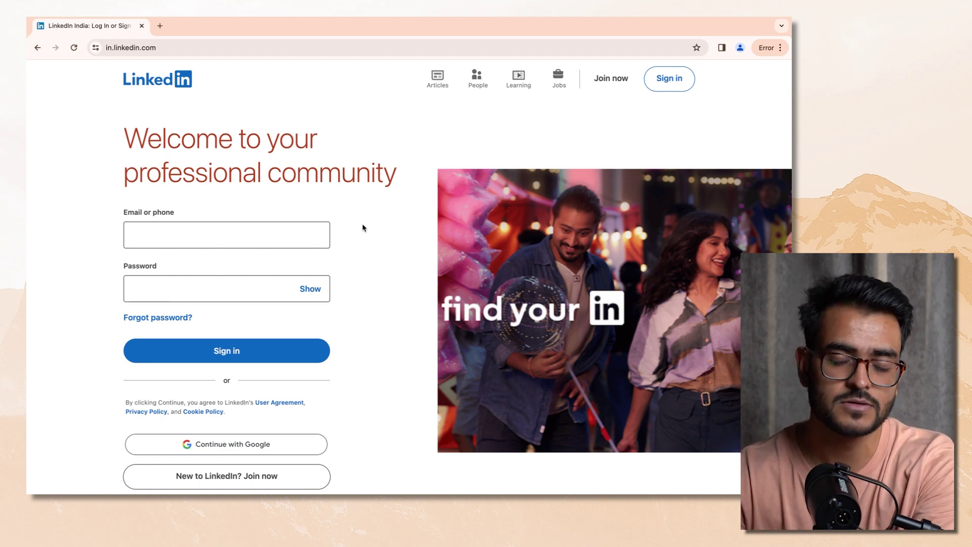
Search 'proxyswitchy omega' and install Proxy SwitchyOmega from the Chrome Web Store.
left_click(160, 26)
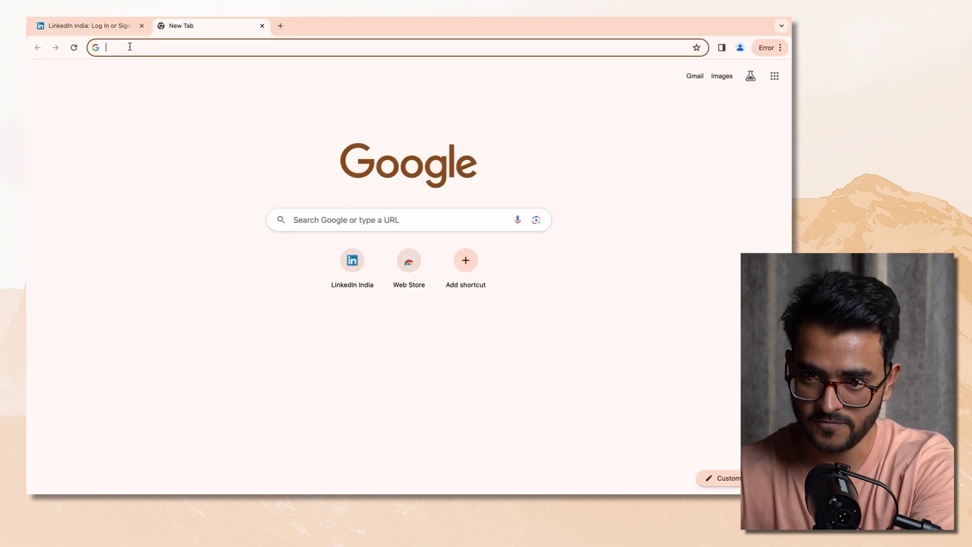
type("proxysw")
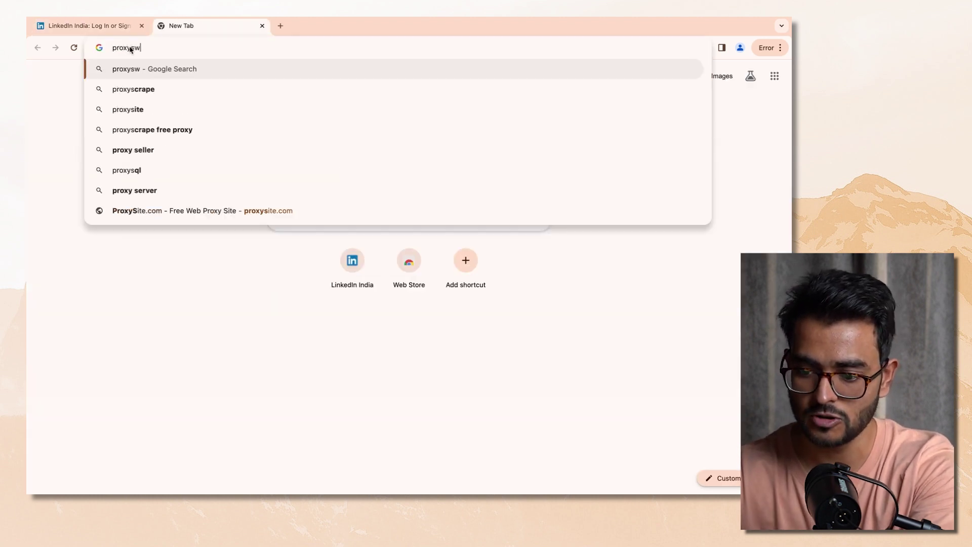
type("itchy omega")
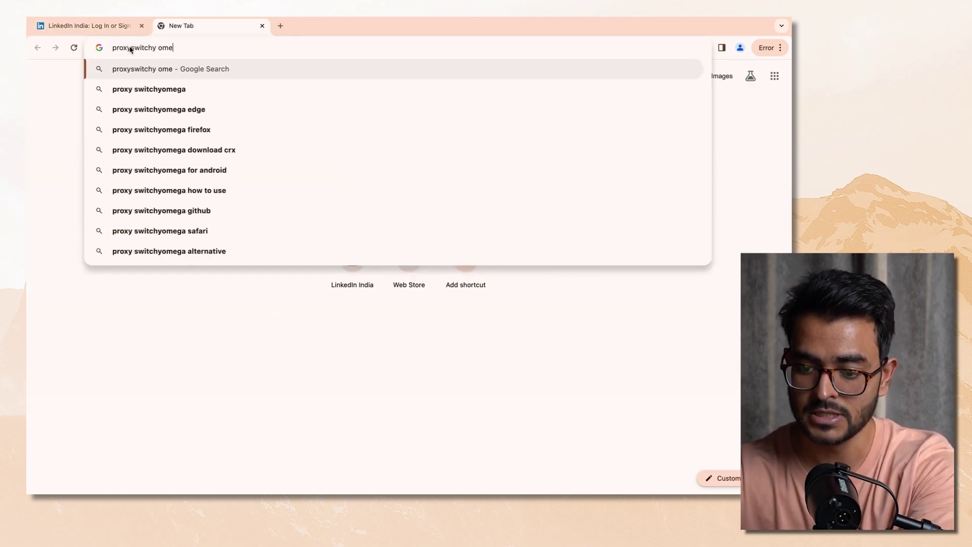
key("Return")
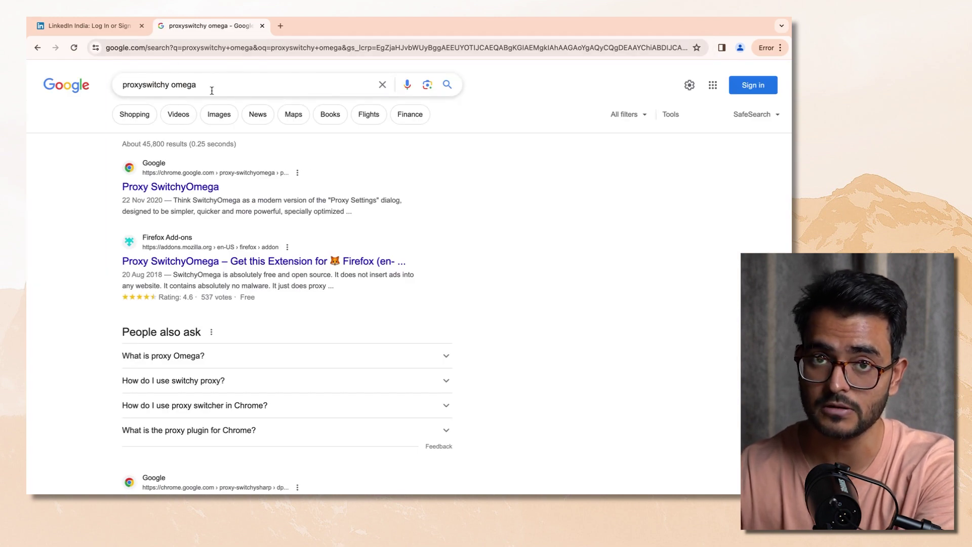
left_click(172, 187)
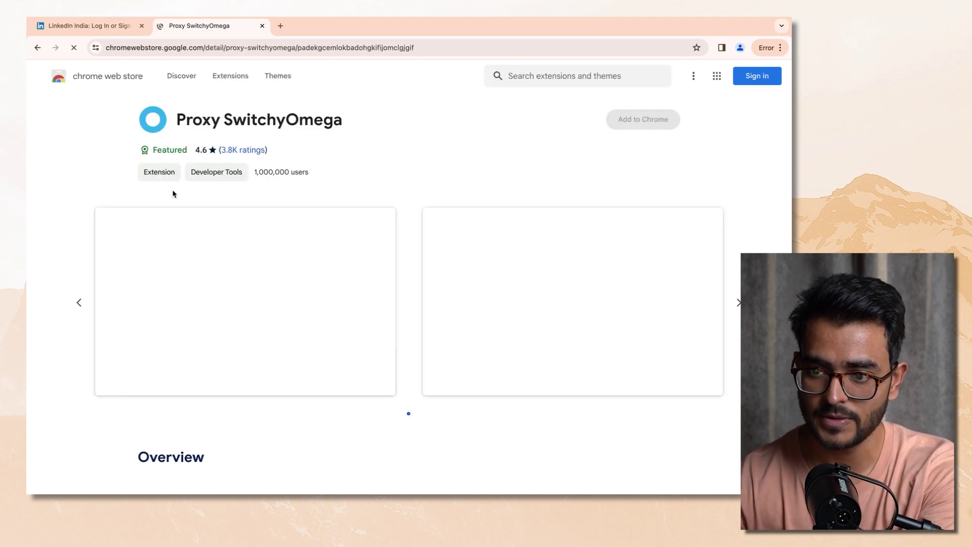
left_click(643, 122)
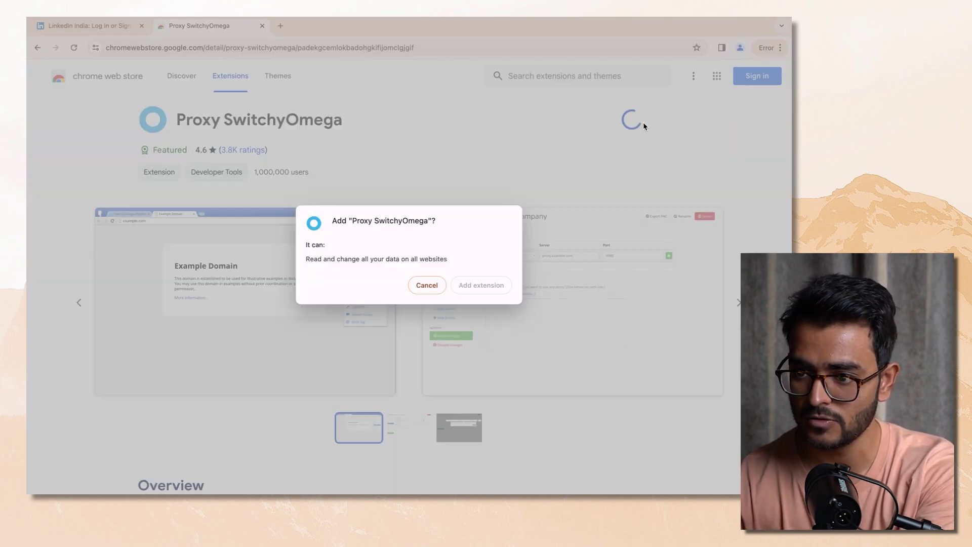
left_click(481, 286)
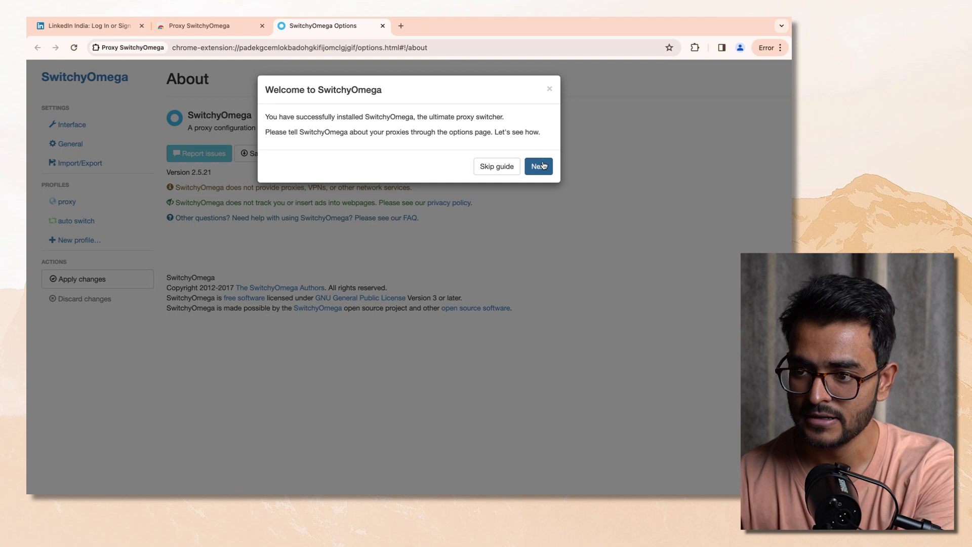
left_click(502, 172)
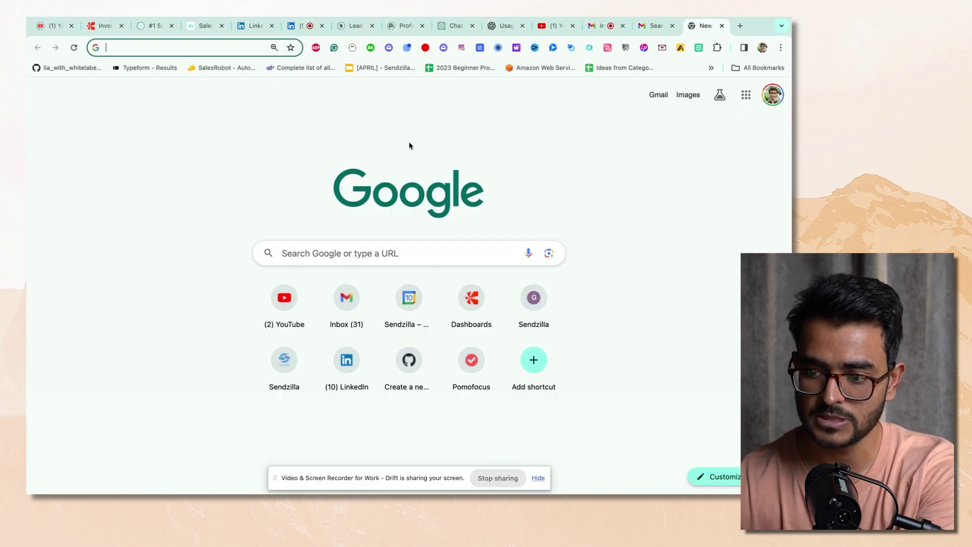
Open the PrivateProxy dashboard and apply the 55off coupon to a new proxy package.
type("private")
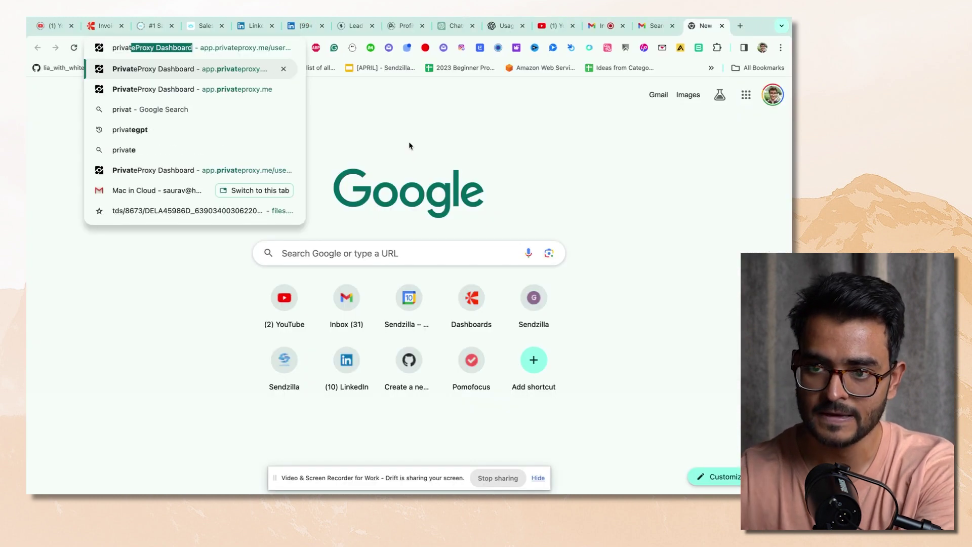
key("Return")
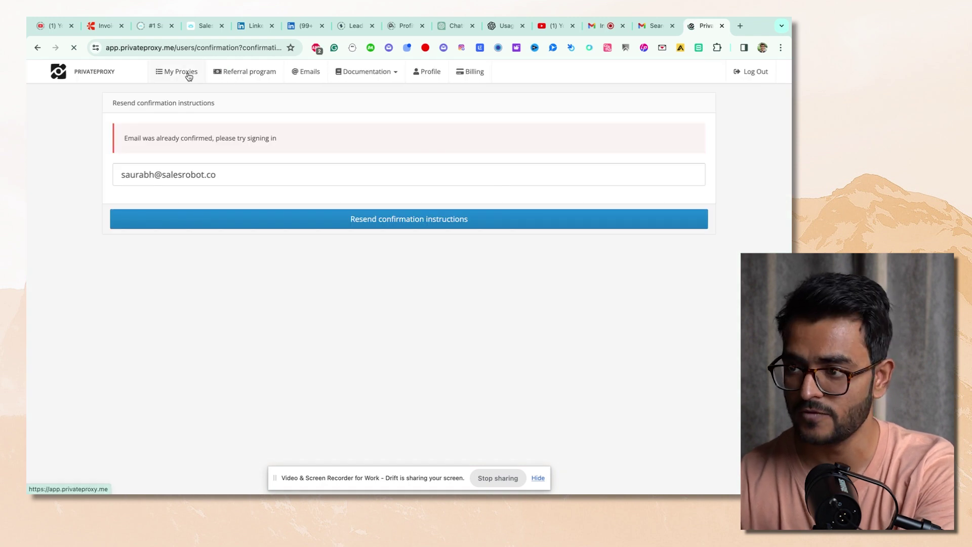
left_click(189, 76)
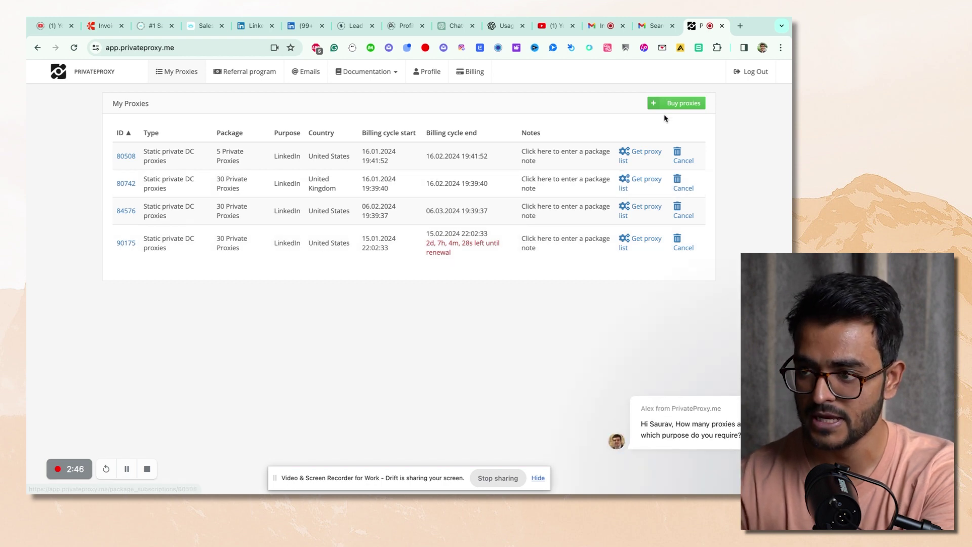
left_click(681, 103)
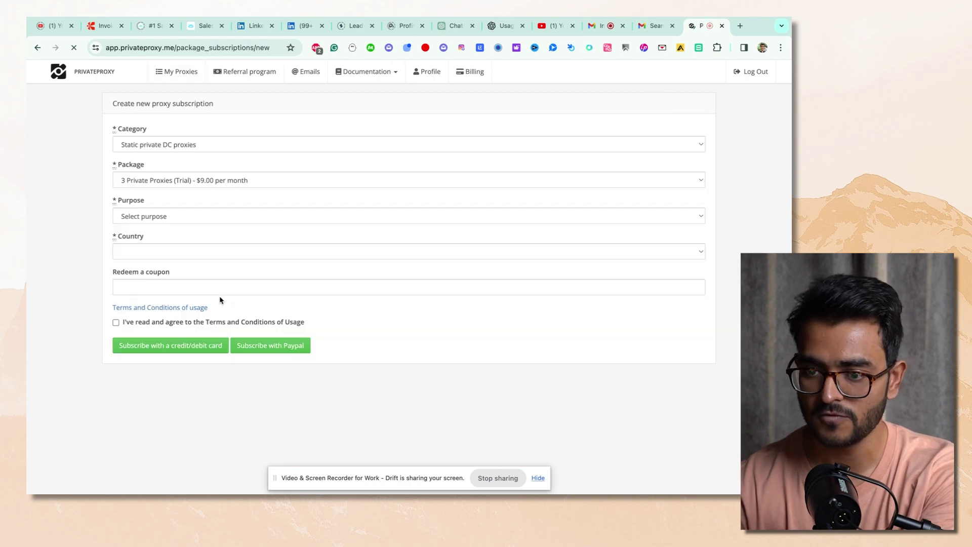
left_click(144, 286)
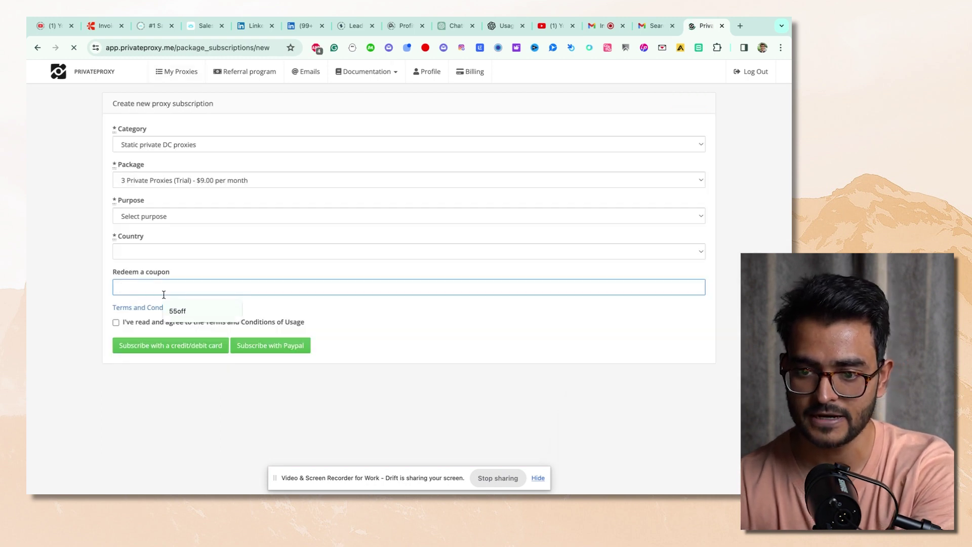
left_click(177, 311)
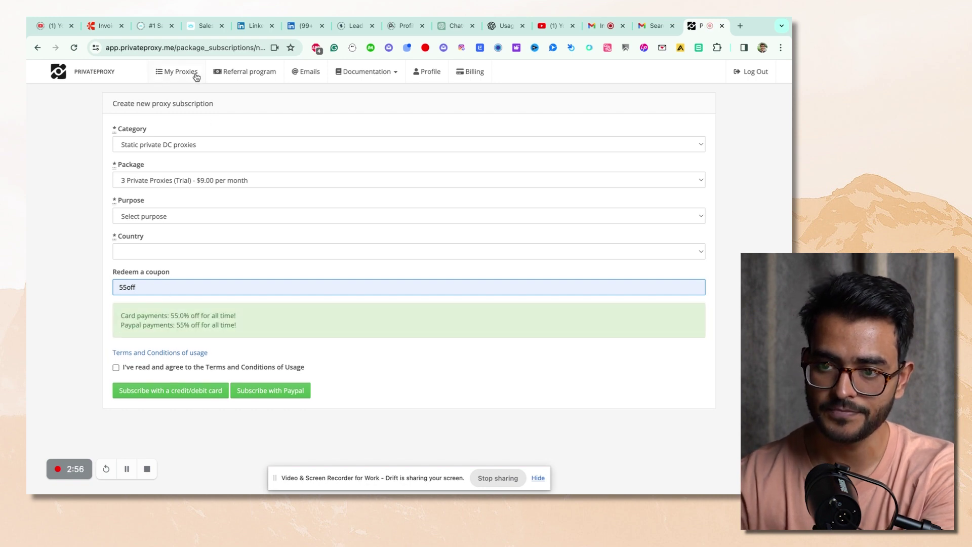
left_click(192, 73)
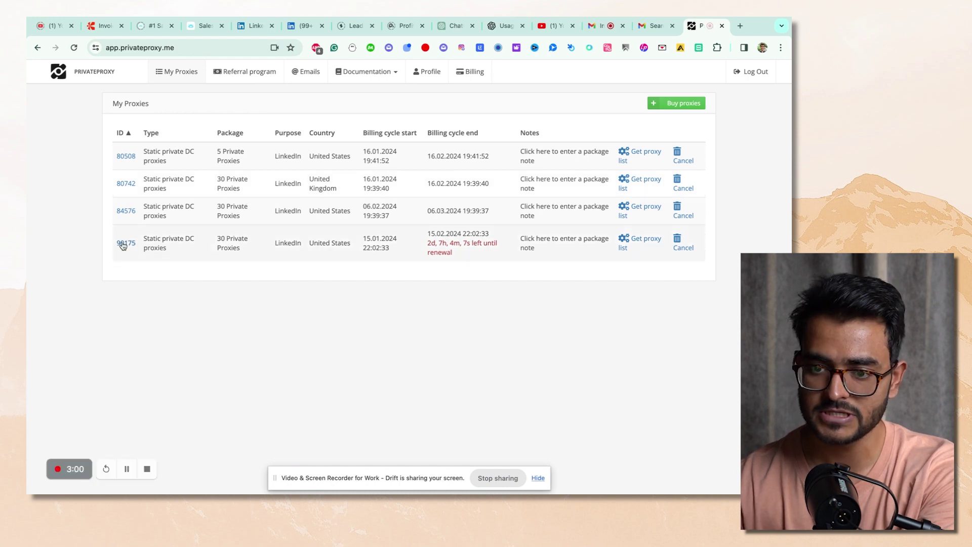
left_click(282, 238)
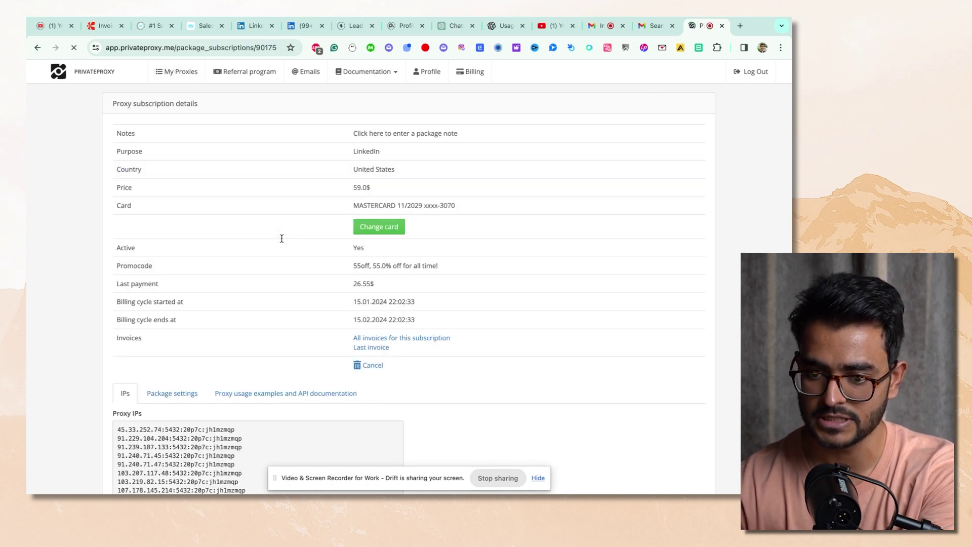
scroll(273, 314, "down", 5)
scroll(228, 319, "down", 5)
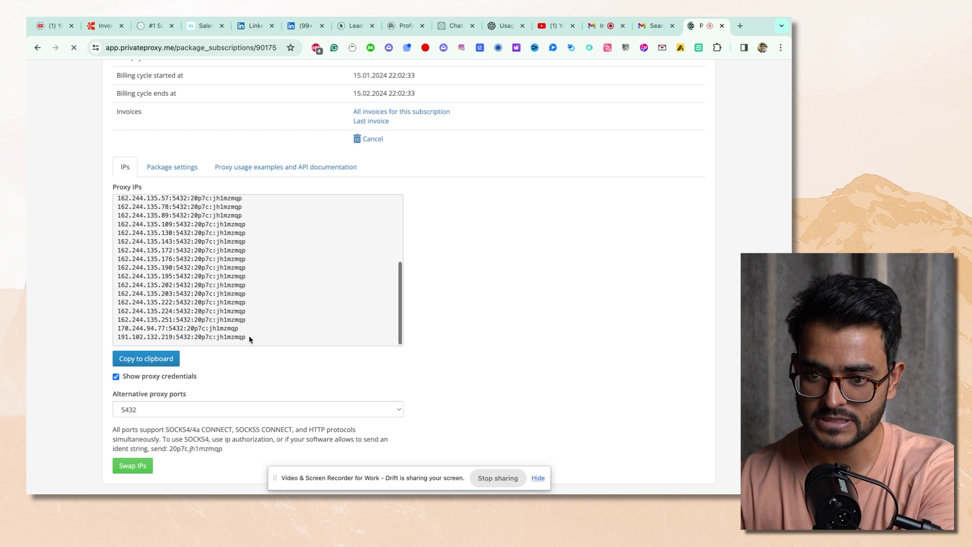
left_click_drag(248, 337, 113, 338)
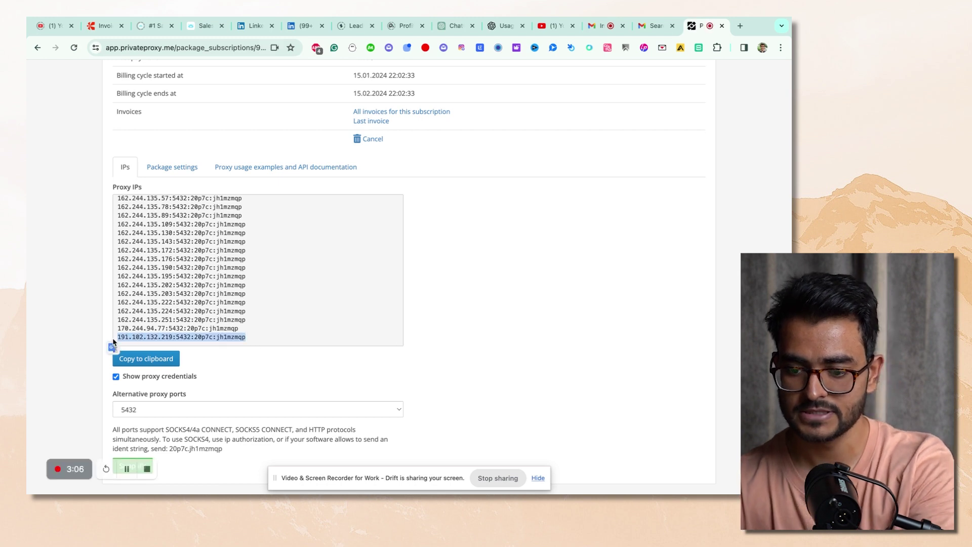
left_click(245, 333)
left_click_drag(248, 319, 117, 321)
key("super+c")
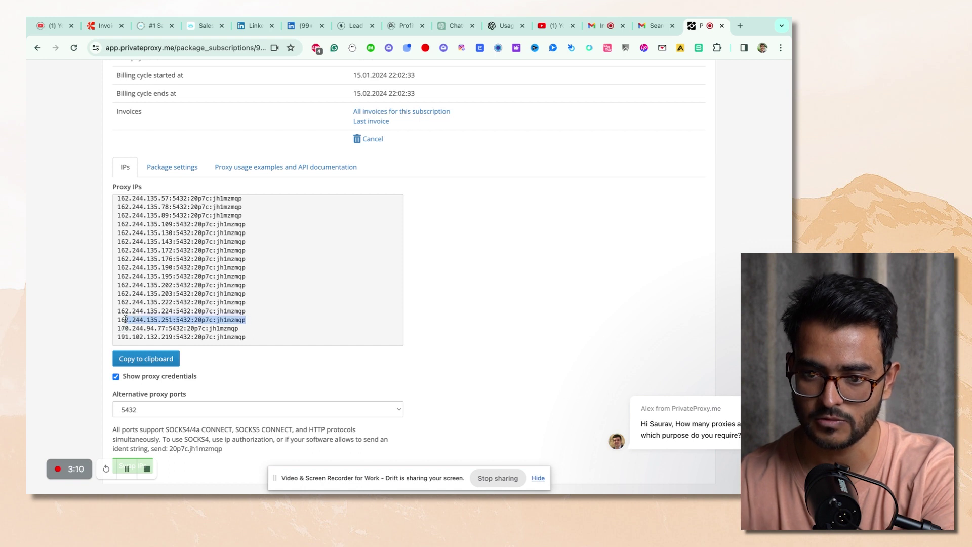
key("ctrl+Right")
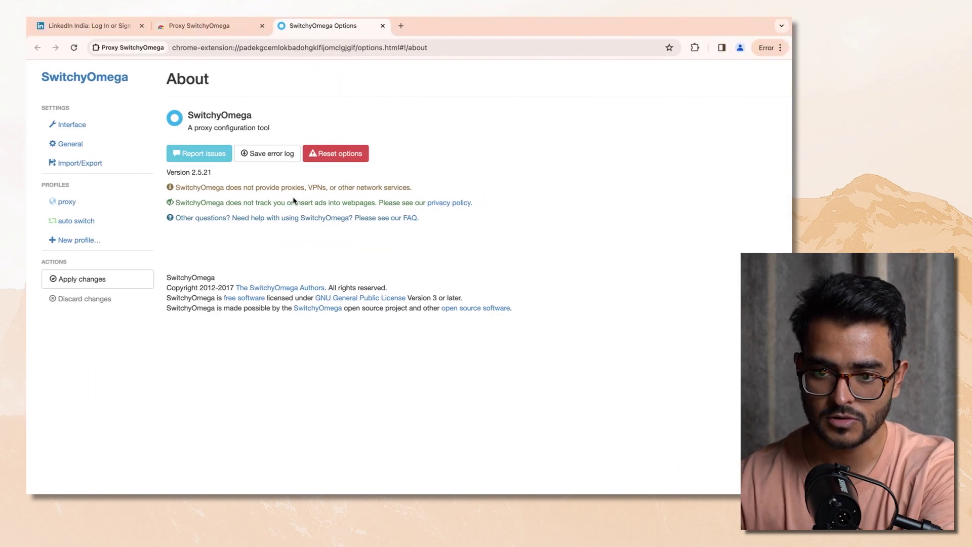
In the proxy profile's advanced rows, paste the proxy line as server and set port 5432.
left_click(81, 207)
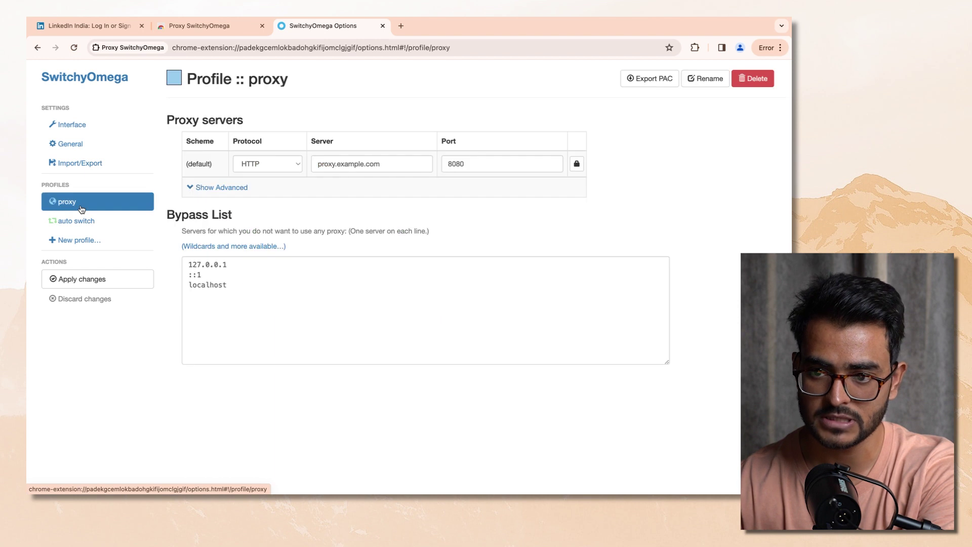
left_click(223, 186)
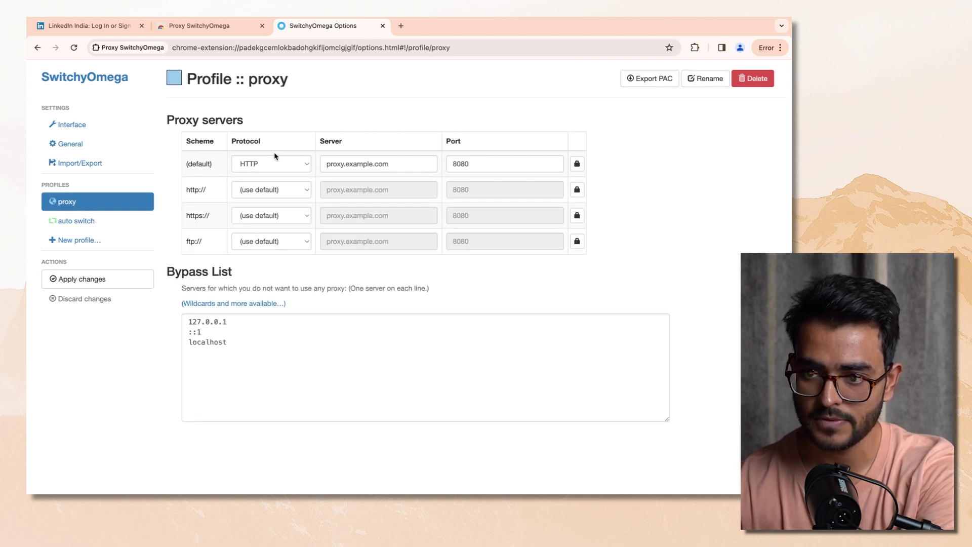
triple_click(363, 164)
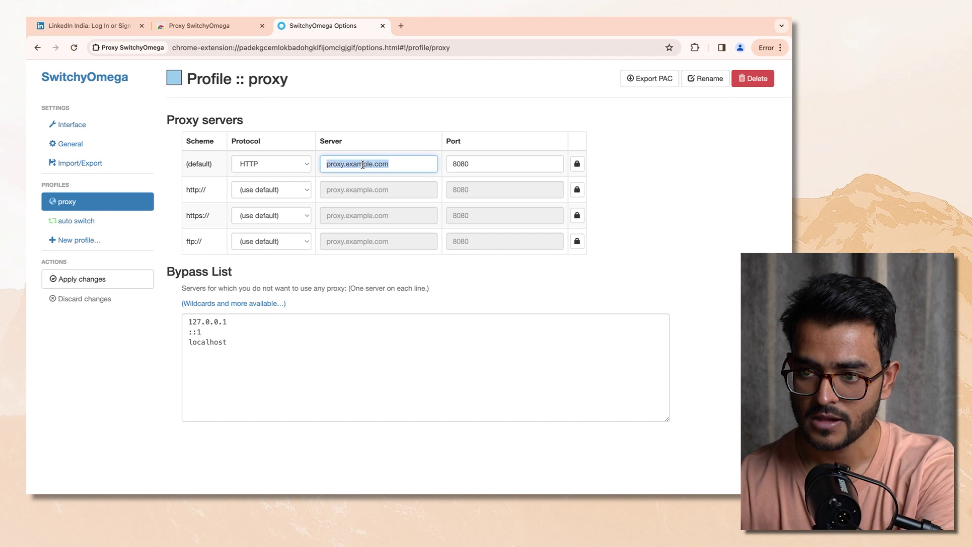
key("super+v")
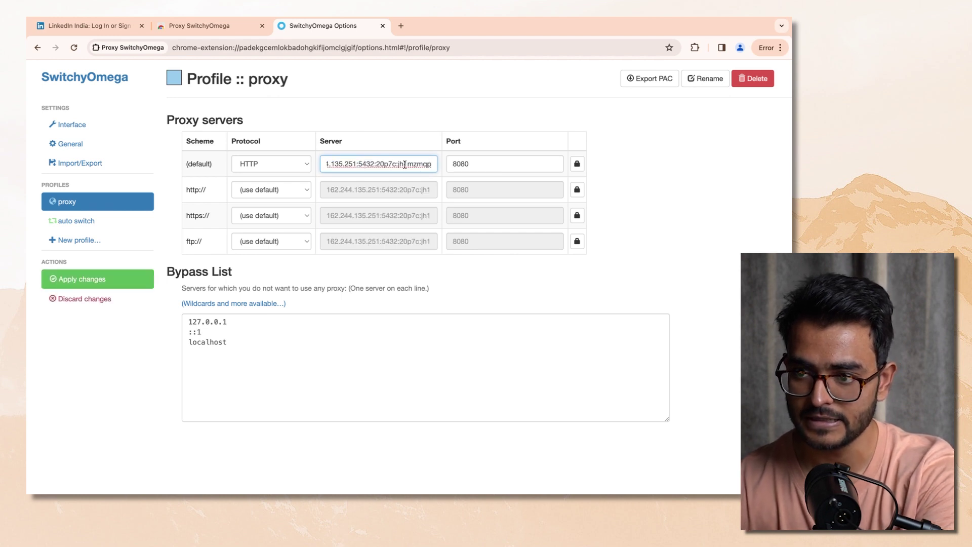
key("super+Left")
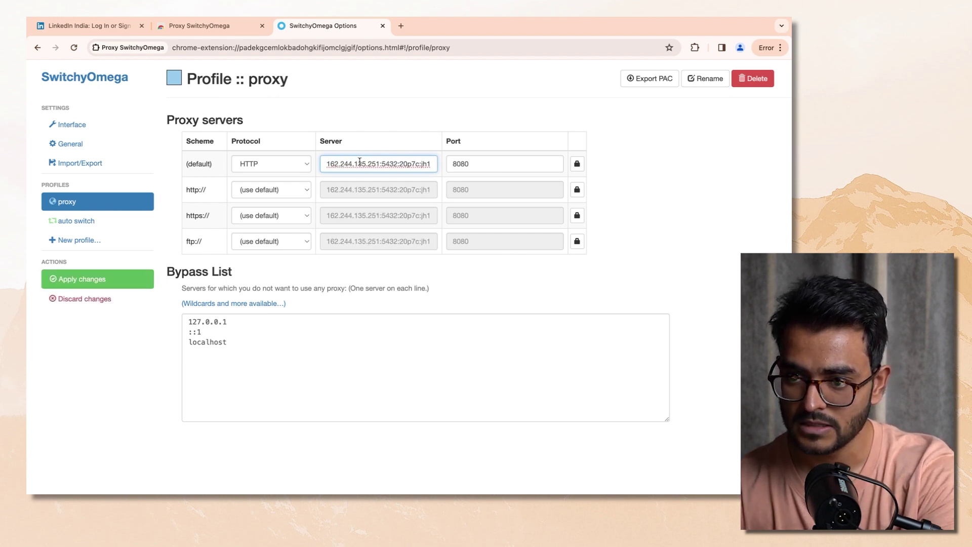
double_click(390, 163)
key("super+x")
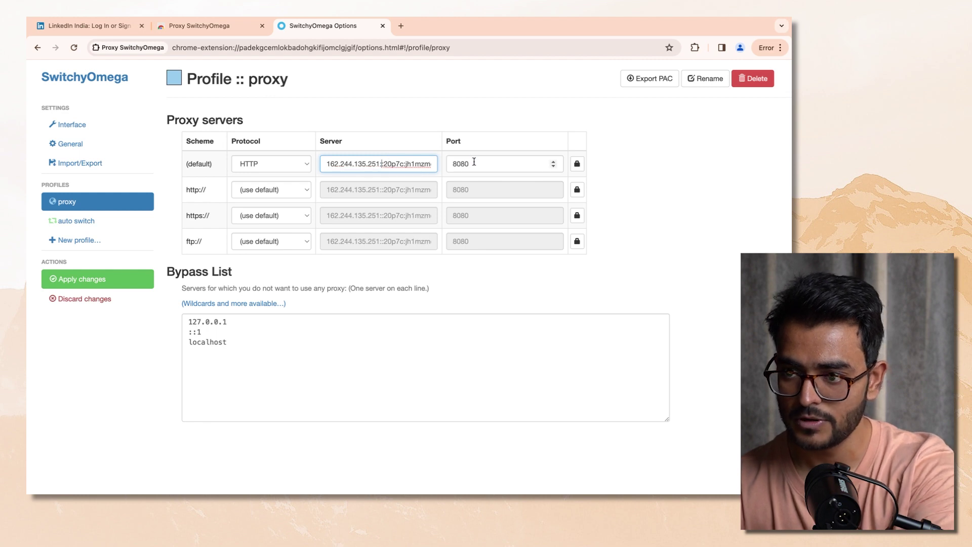
double_click(474, 162)
key("super+v")
Enter the proxy username and password in the authentication settings.
double_click(384, 163)
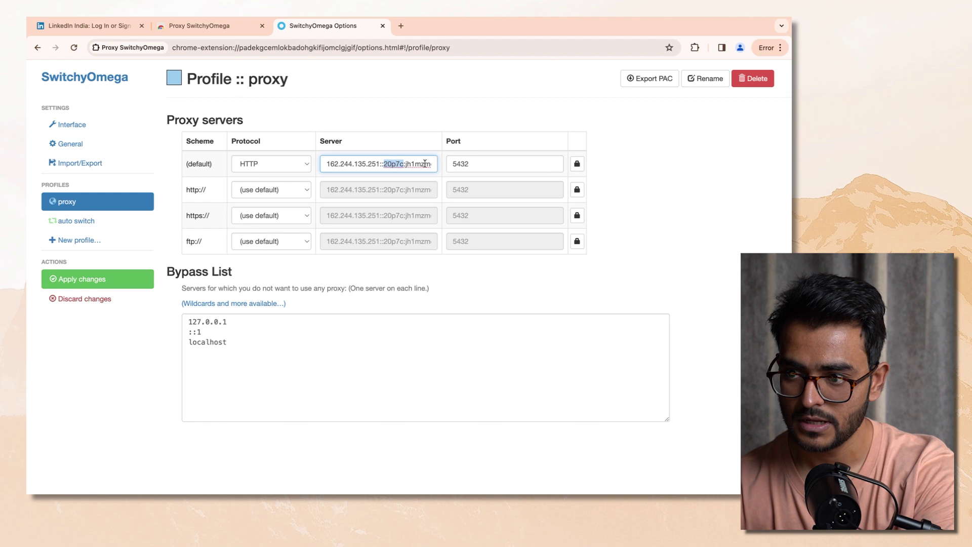
left_click(577, 164)
left_click(385, 119)
key("super+v")
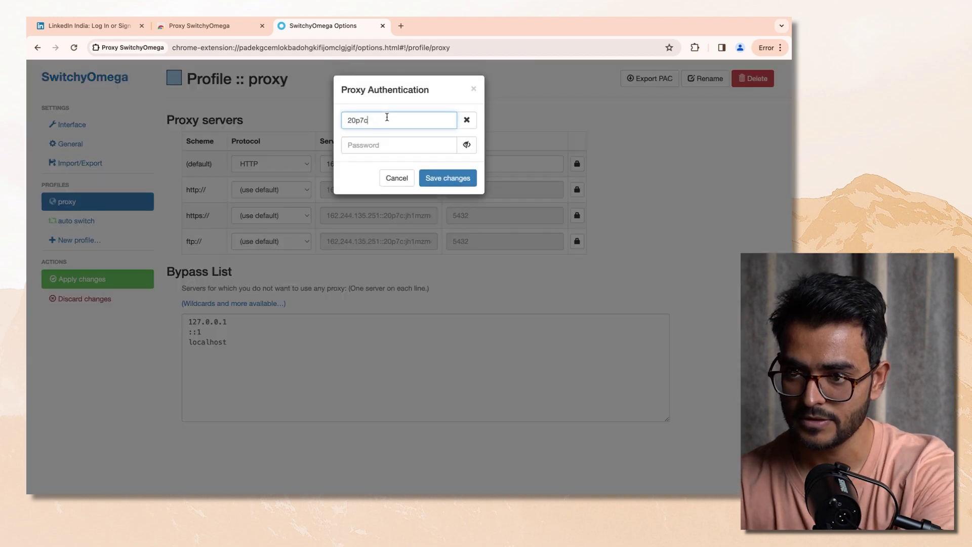
left_click(445, 178)
left_click(395, 161)
double_click(414, 165)
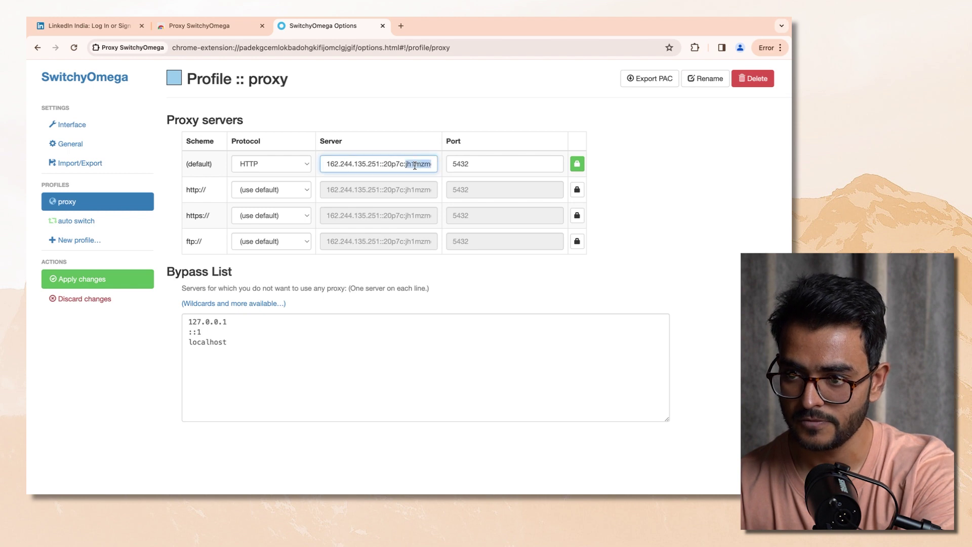
left_click(577, 164)
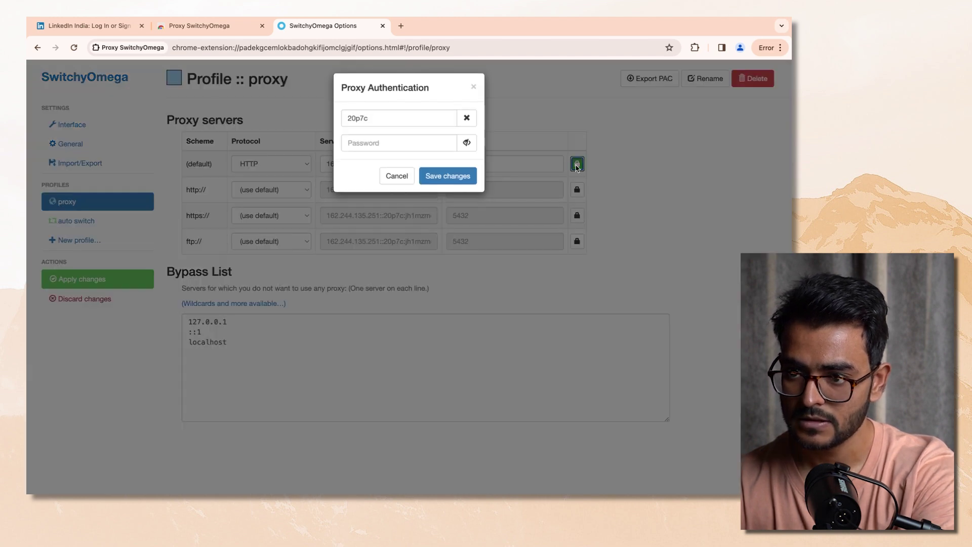
left_click(386, 147)
key("super+v")
left_click(445, 183)
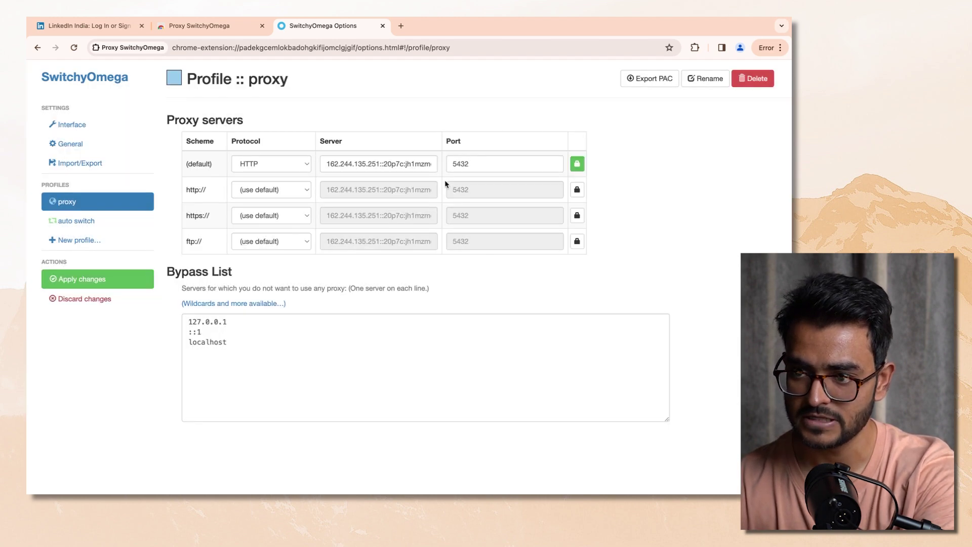
Trim the server to 162.244.135.251 and apply the profile changes.
left_click(400, 164)
left_click_drag(377, 164, 463, 165)
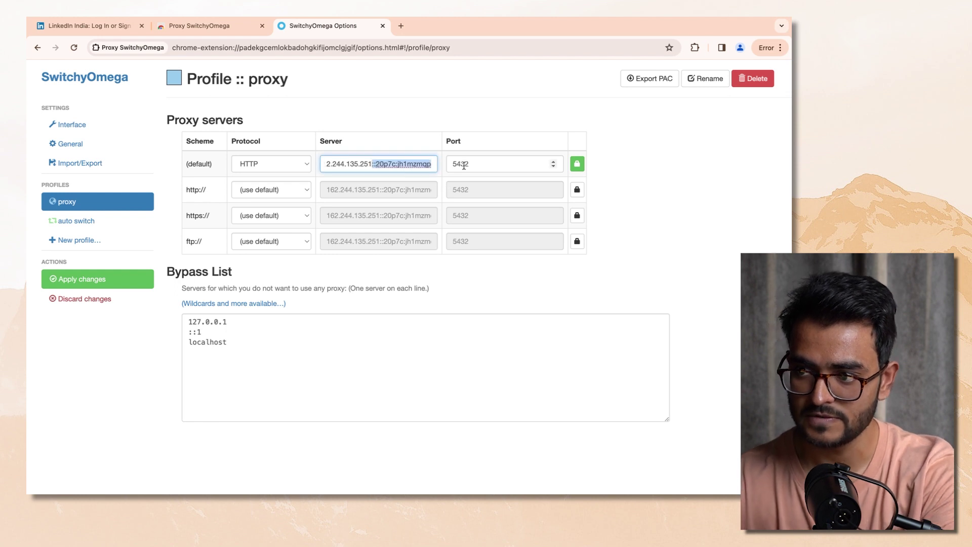
key("BackSpace")
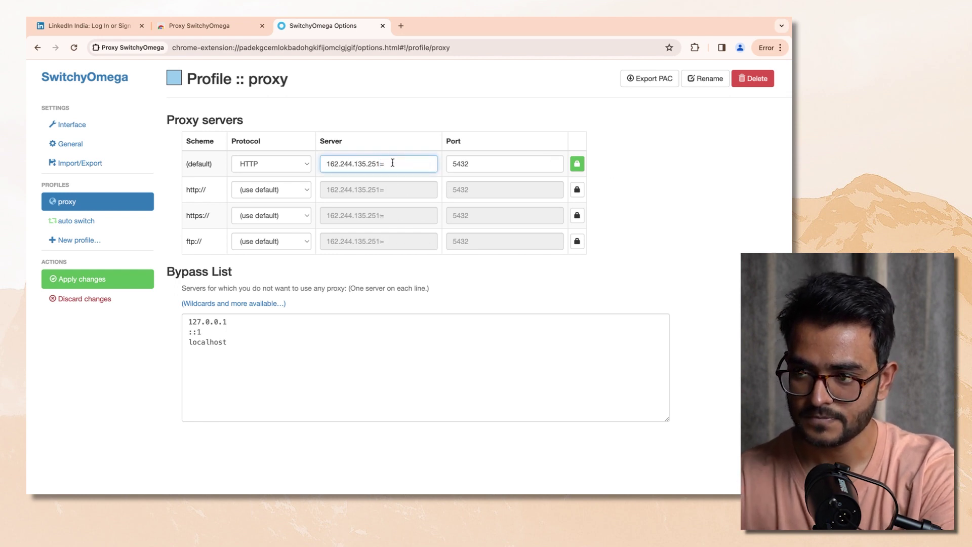
left_click(662, 211)
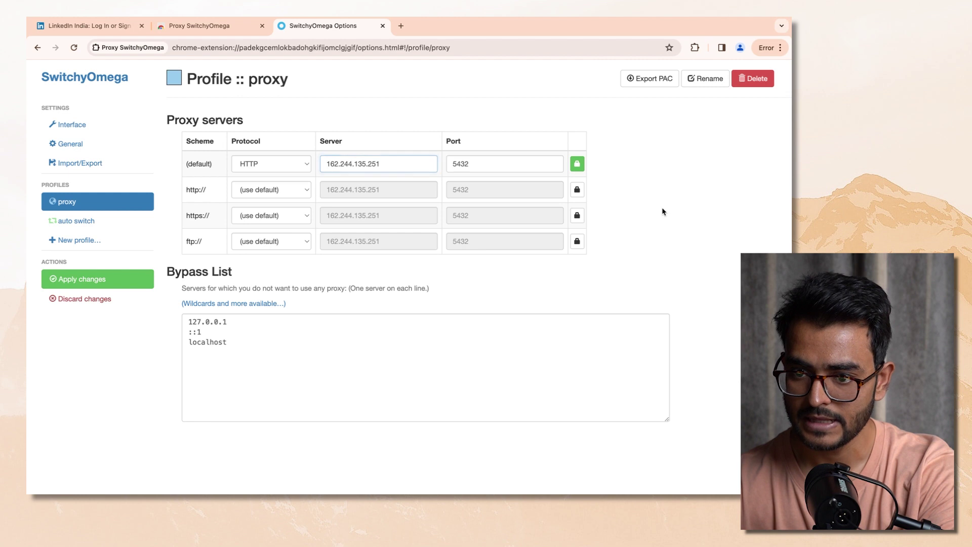
left_click(94, 281)
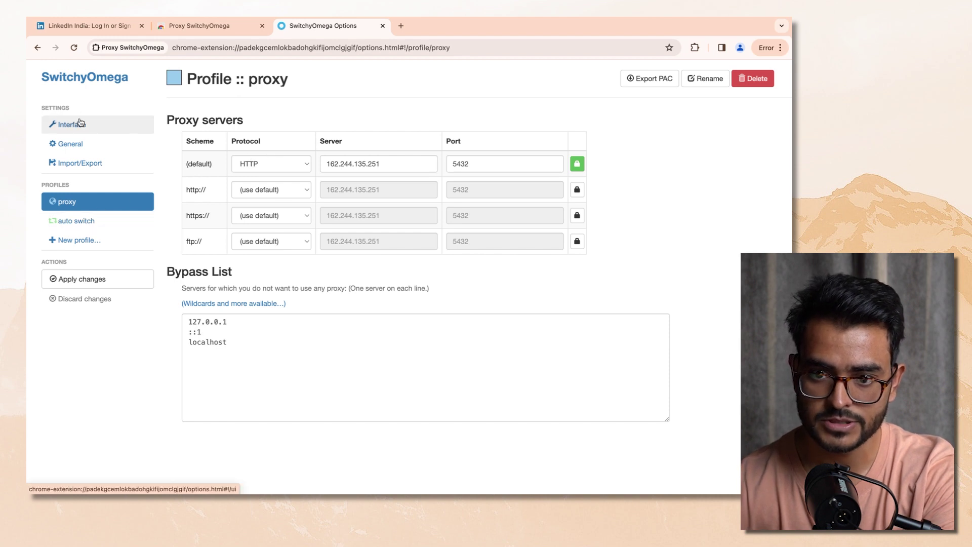
Step through and dismiss the auto switch profile's introductory guide.
left_click(89, 221)
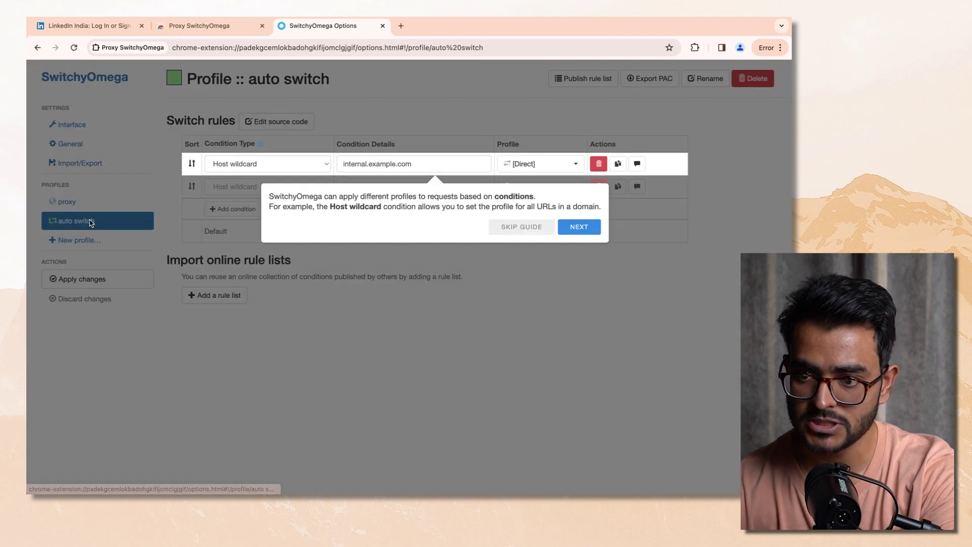
left_click(582, 226)
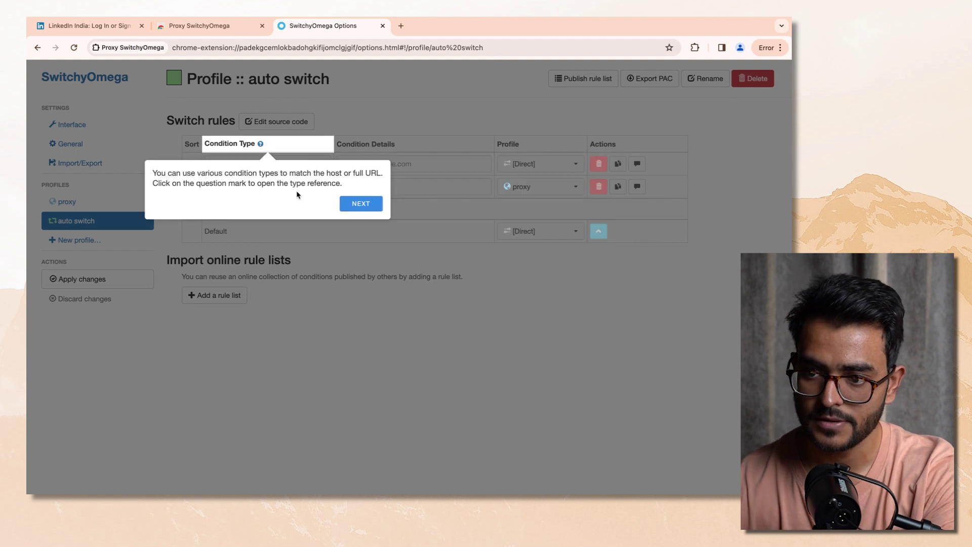
left_click(358, 200)
left_click(672, 229)
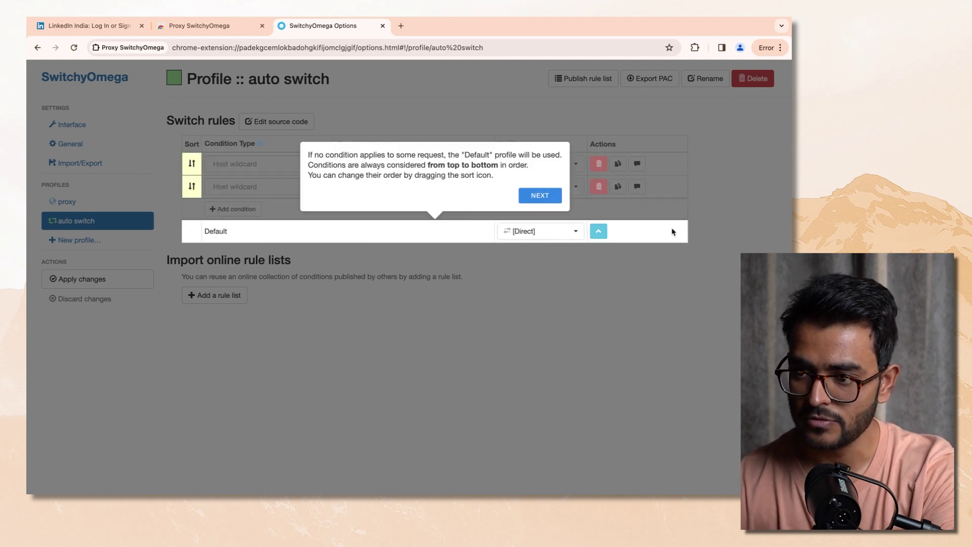
left_click(532, 195)
left_click(743, 117)
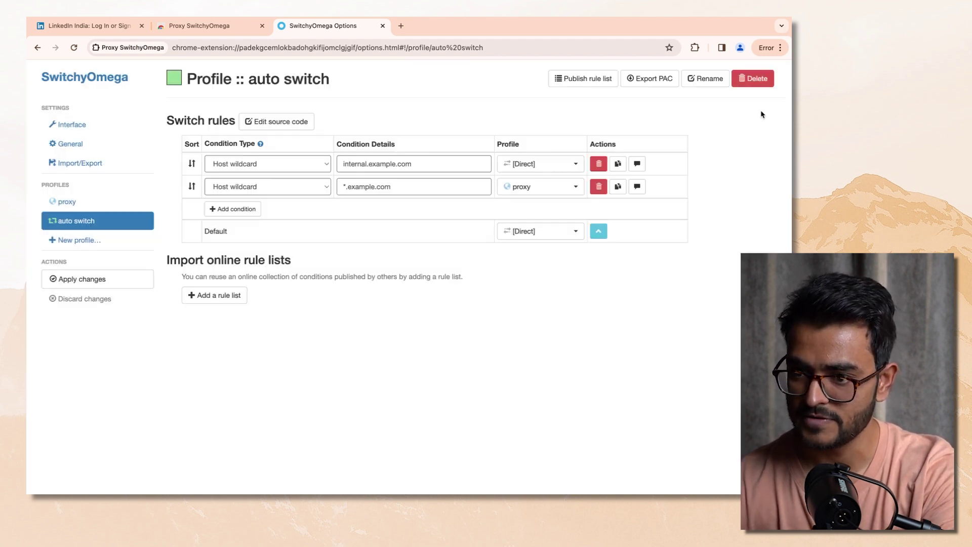
Set the Interface startup profile to proxy and apply the changes.
left_click(101, 200)
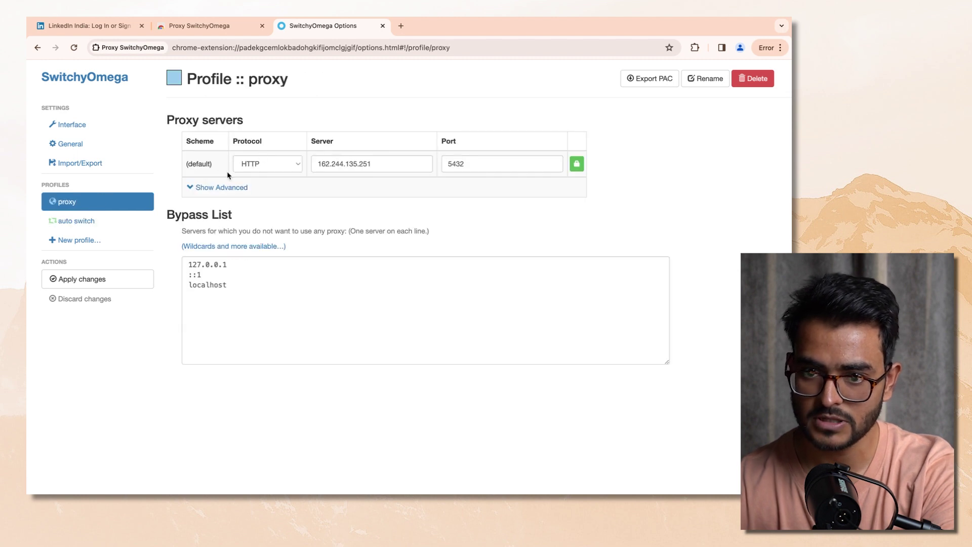
left_click(85, 130)
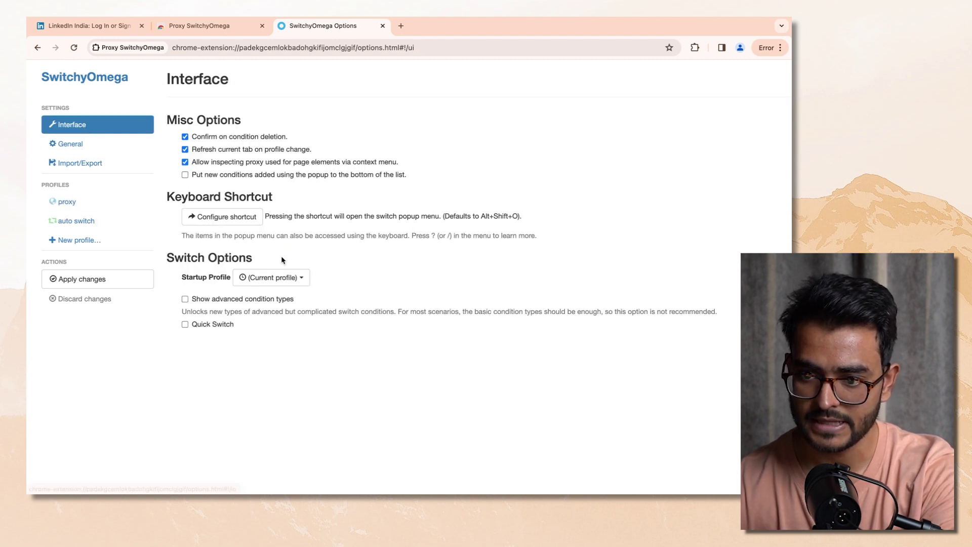
left_click(273, 277)
left_click(276, 322)
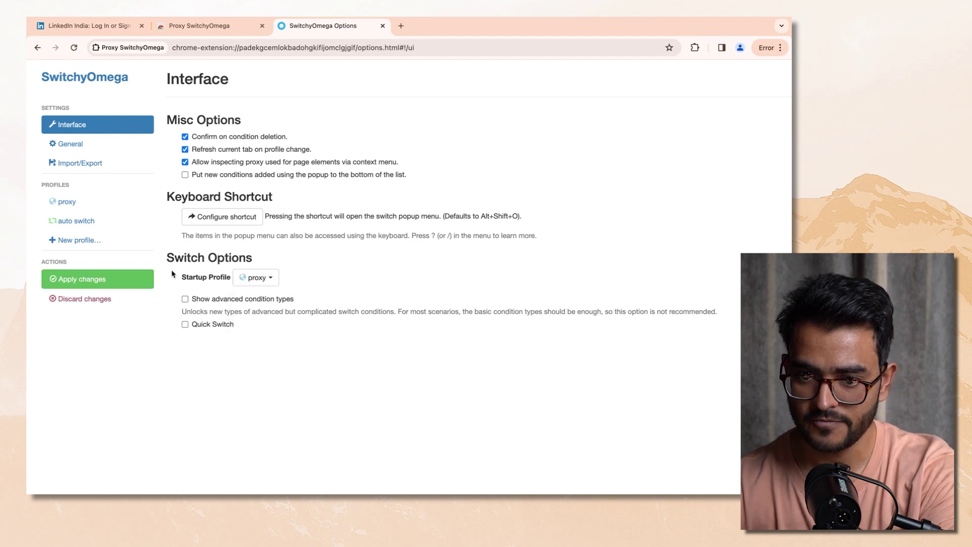
left_click(121, 281)
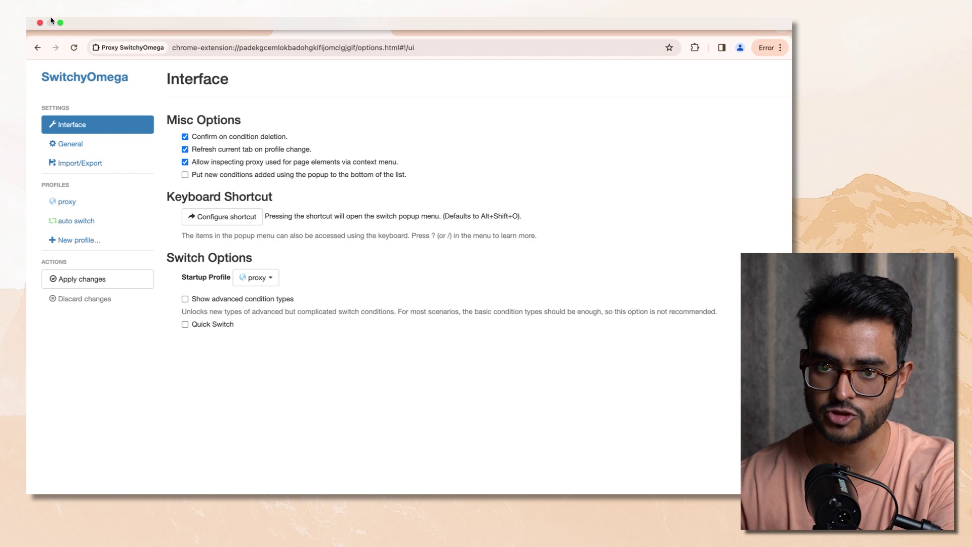
Close the SwitchyOmega options and open a browser window in the other profile.
left_click(40, 22)
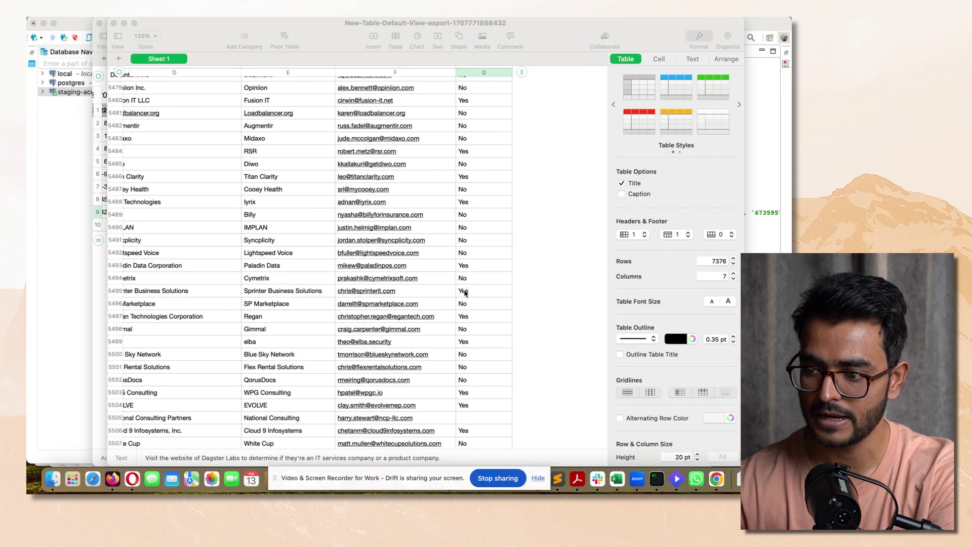
left_click(716, 478)
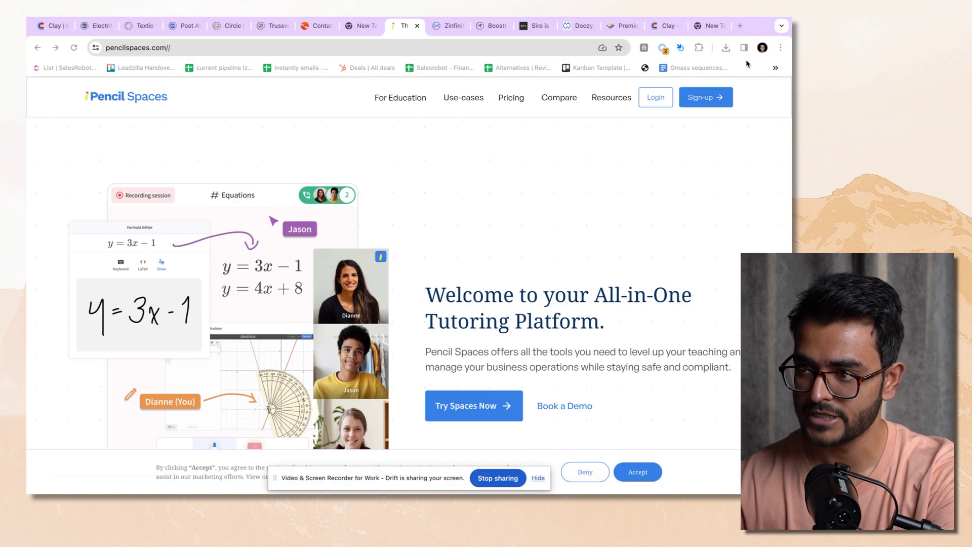
left_click(761, 47)
scroll(683, 304, "down", 1)
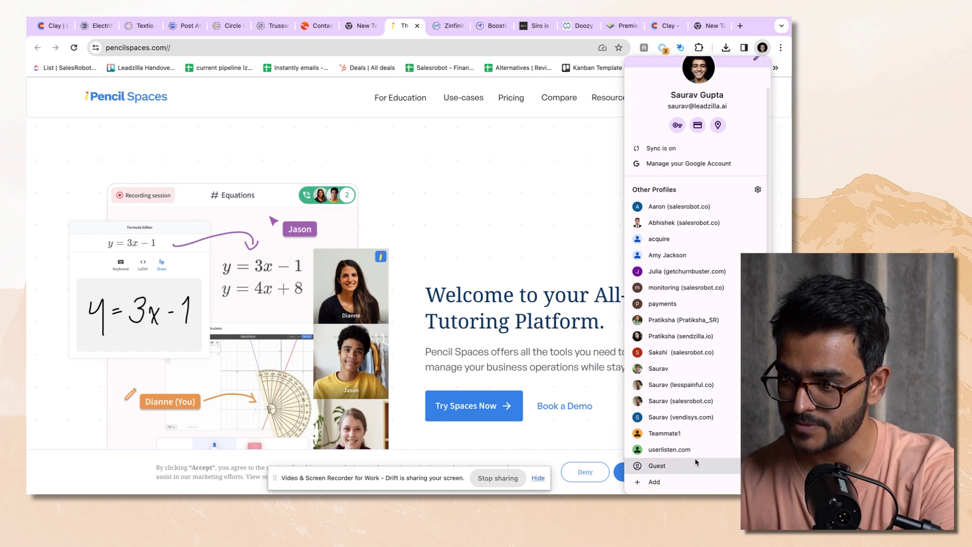
left_click(696, 255)
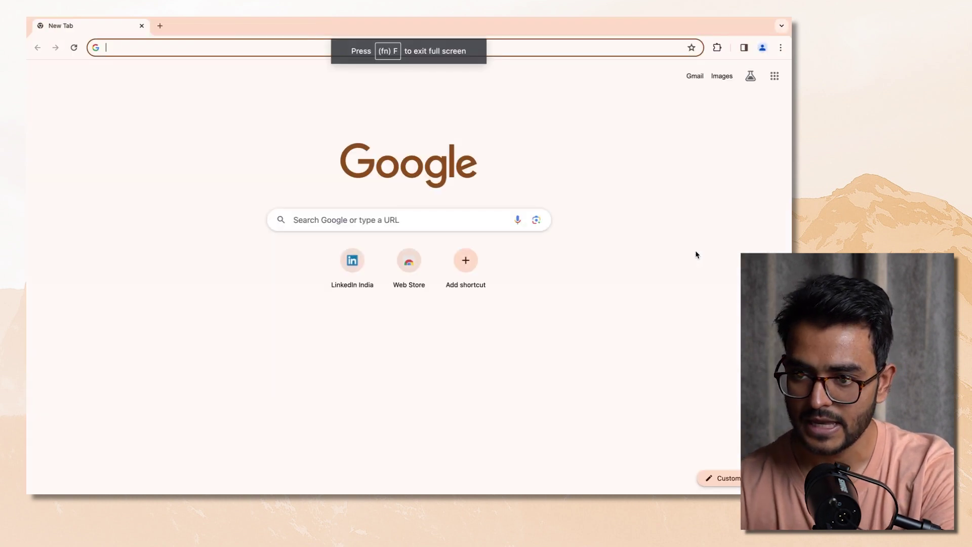
Search 'what is my ip' and select the reported public IP 162.244.135.251.
left_click(253, 44)
type("what")
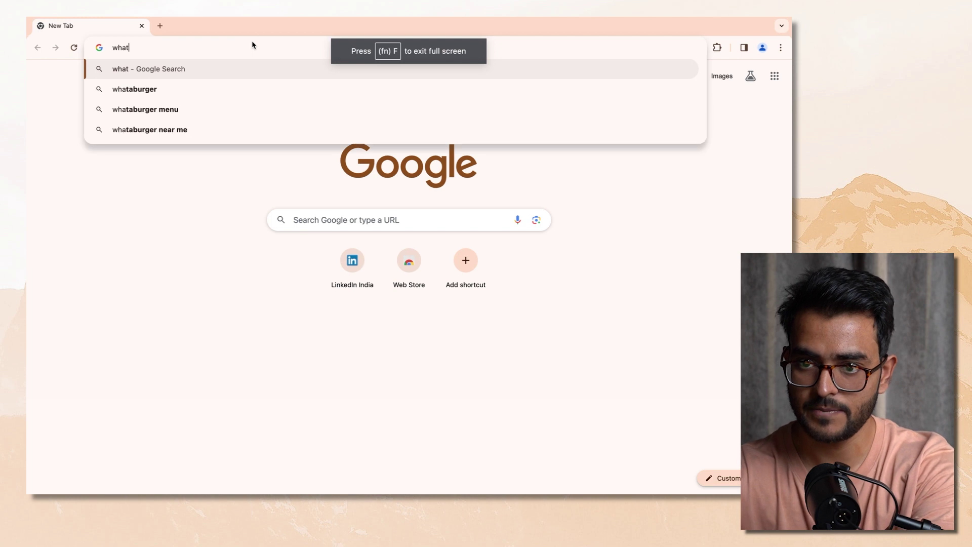
type(" is my ip")
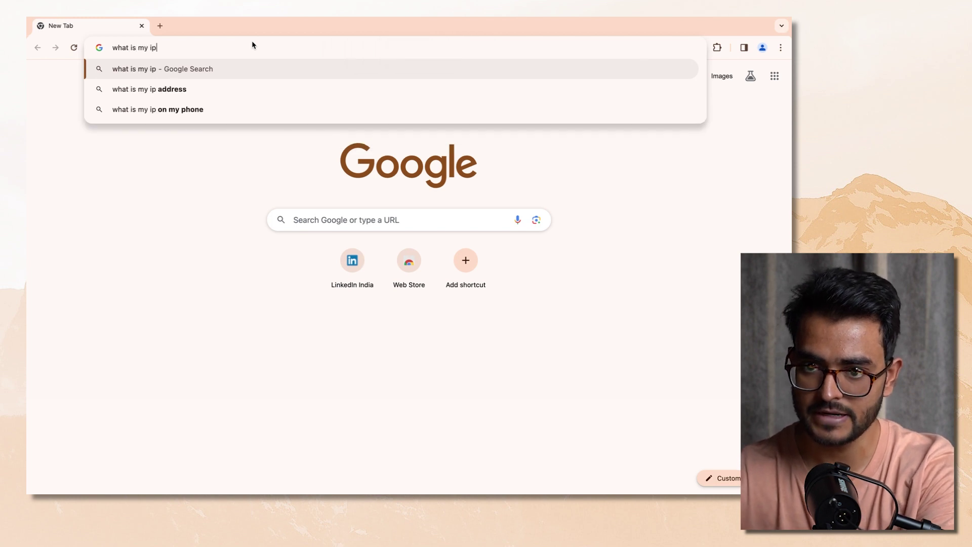
key("Return")
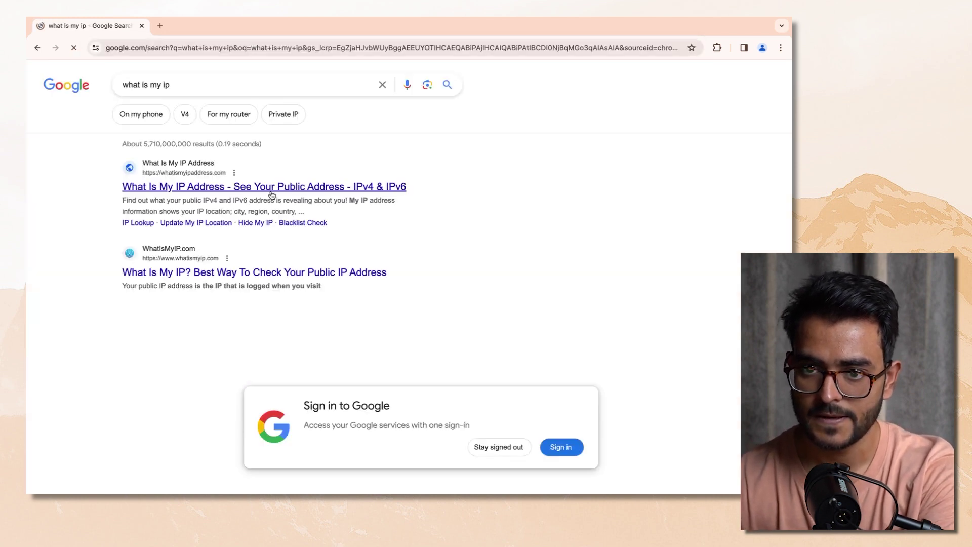
scroll(244, 279, "down", 3)
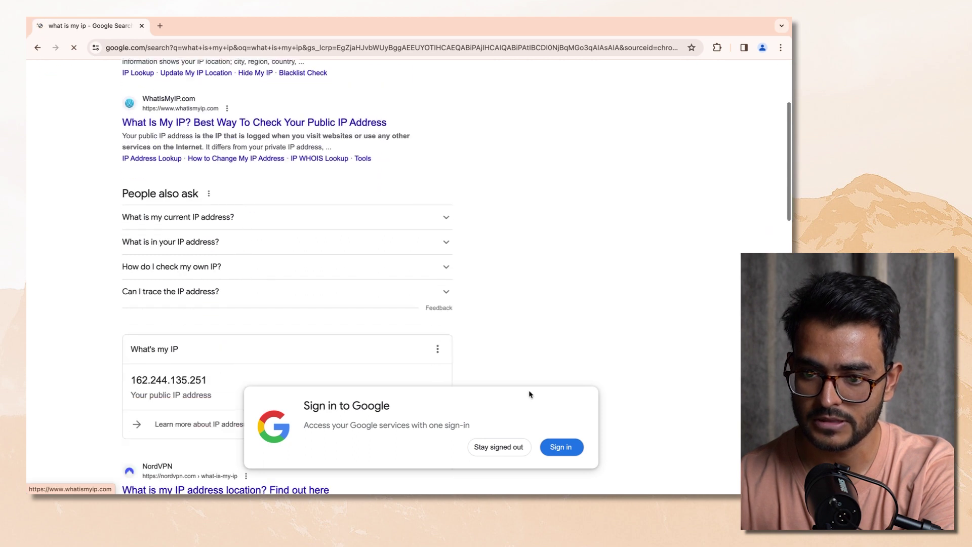
scroll(284, 374, "down", 2)
double_click(147, 325)
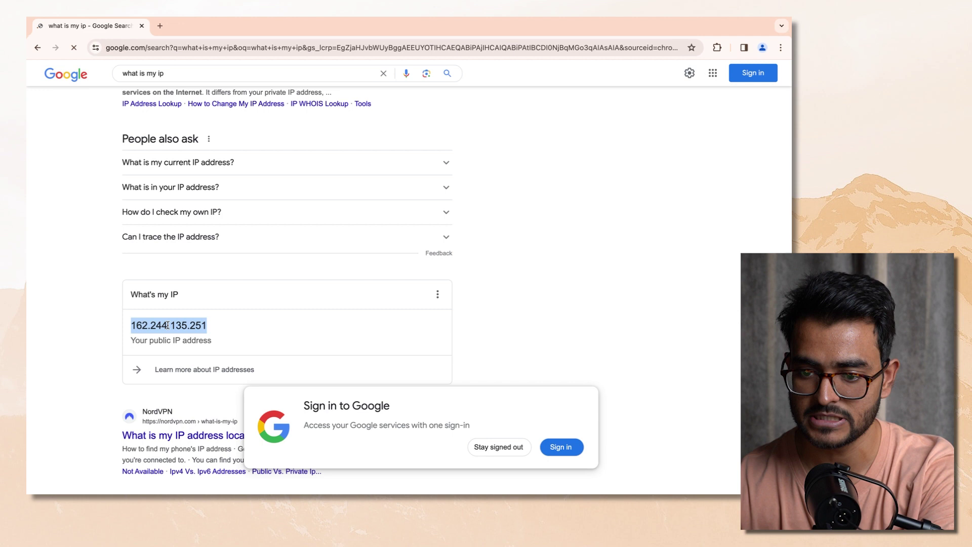
scroll(162, 303, "up", 10)
Open LinkedIn in a new tab by entering 'lin' in the omnibox.
left_click(160, 25)
type("linkedIn")
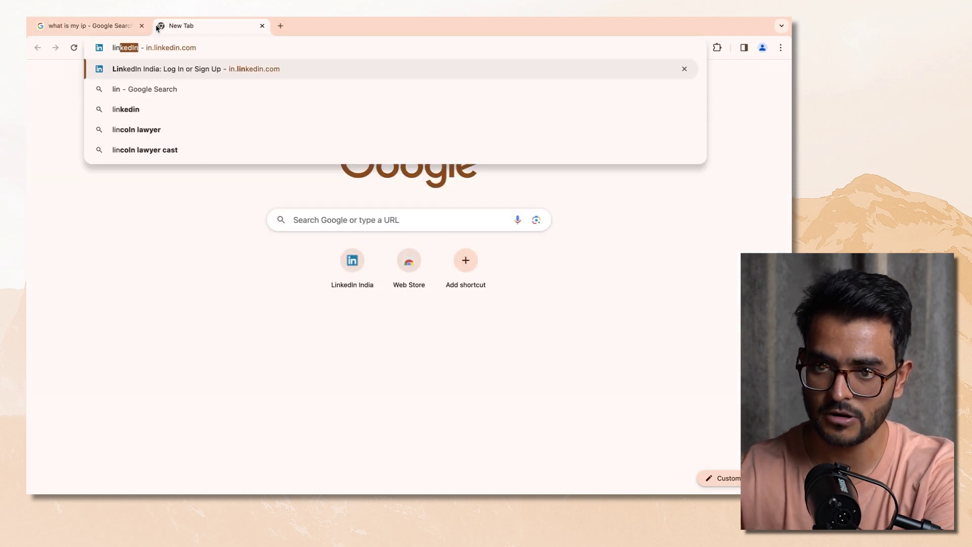
key("Return")
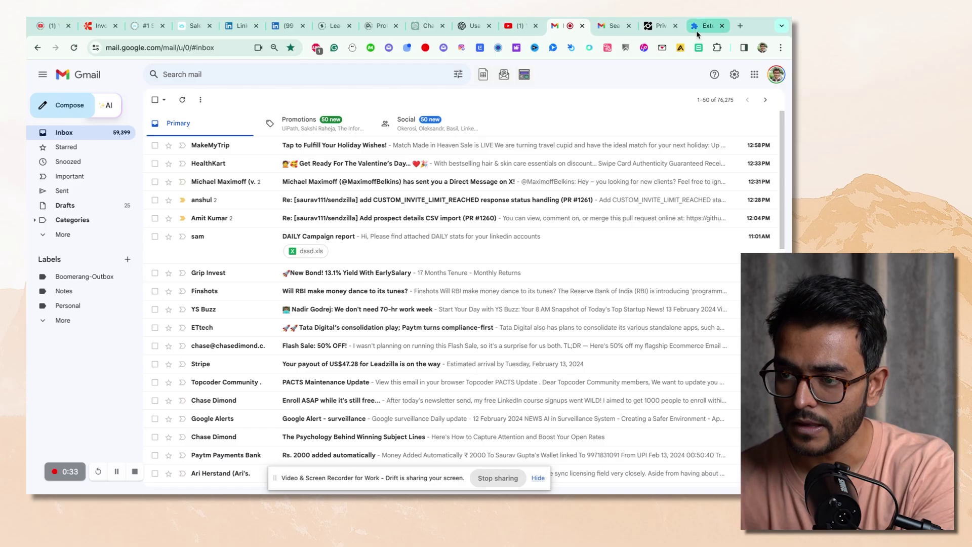
On the Extensions page, scroll through SessionBox's saved LinkedIn sessions and back to the top.
left_click(697, 32)
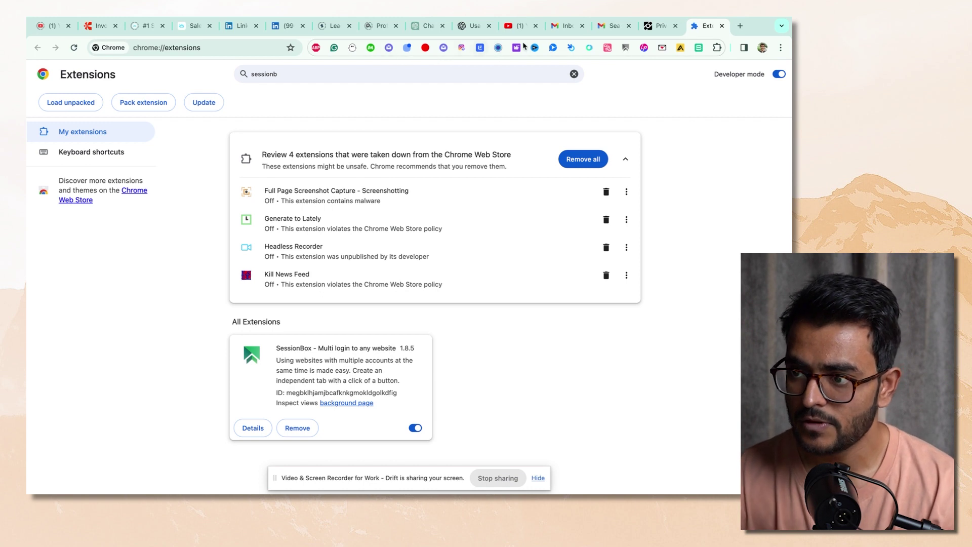
left_click(625, 48)
scroll(527, 287, "down", 5)
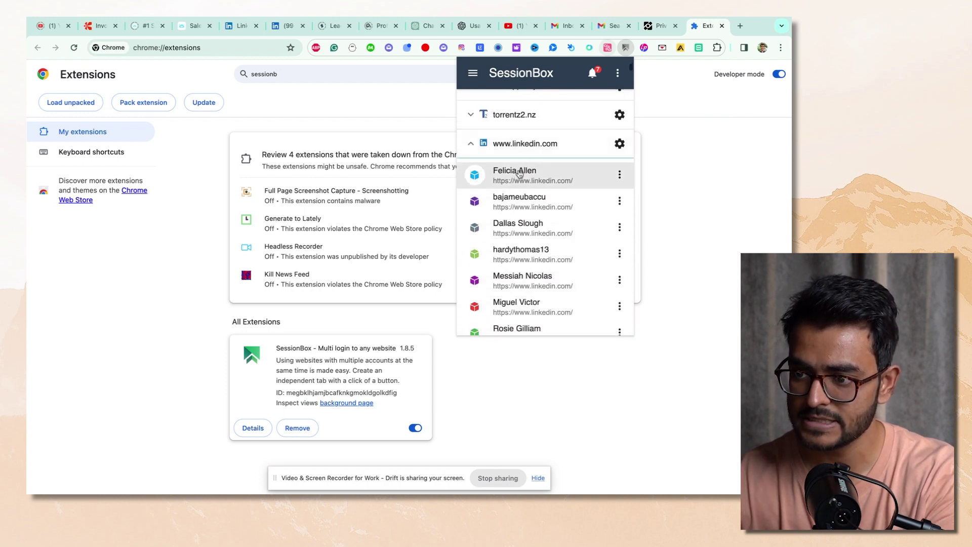
scroll(528, 291, "down", 15)
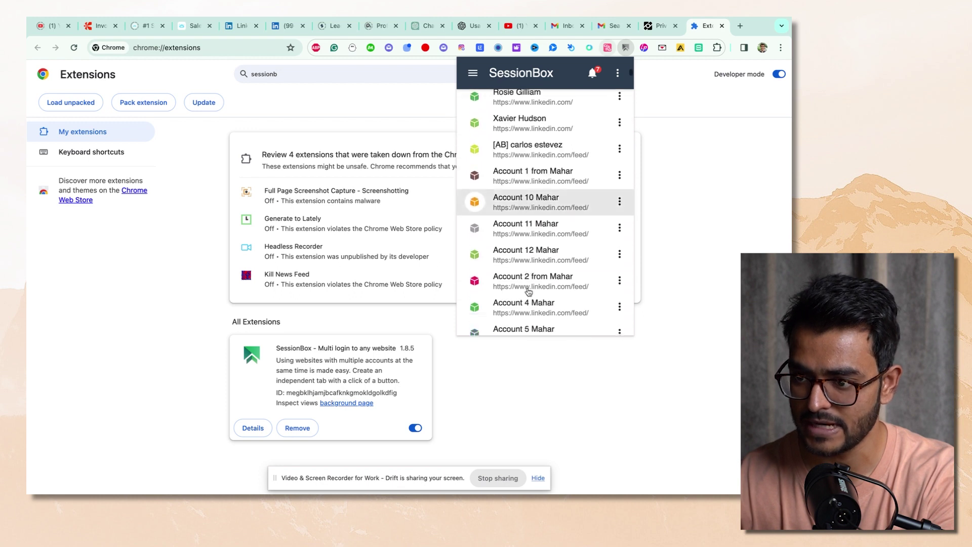
scroll(528, 291, "down", 20)
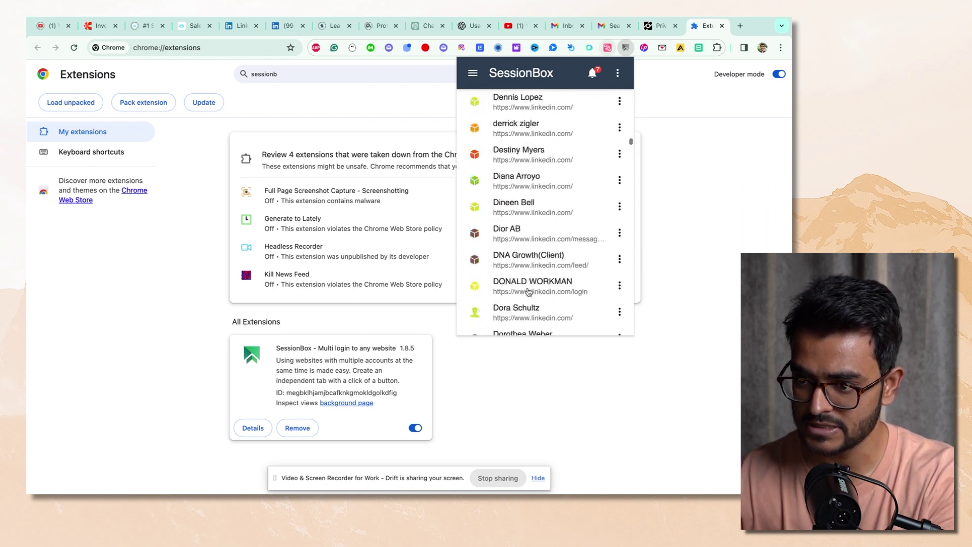
scroll(528, 291, "down", 20)
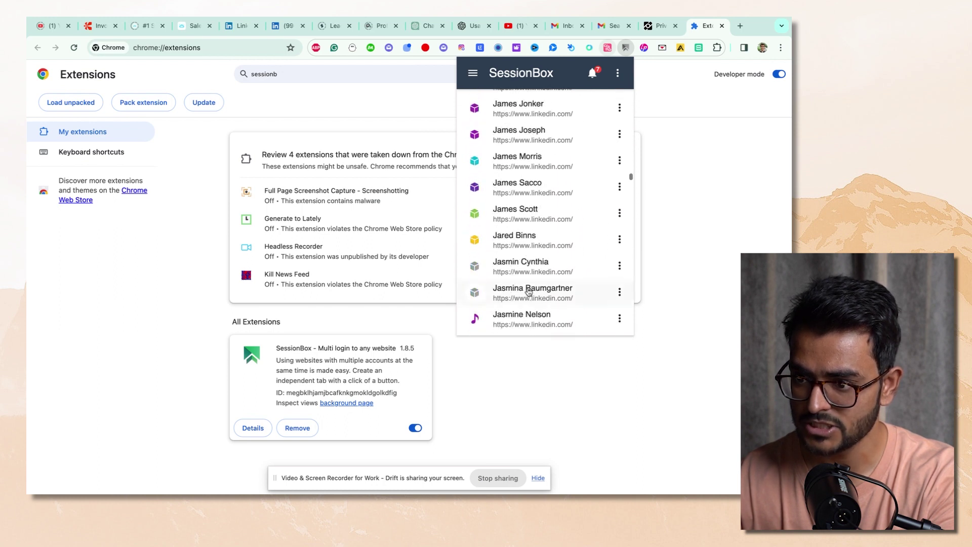
scroll(528, 291, "down", 20)
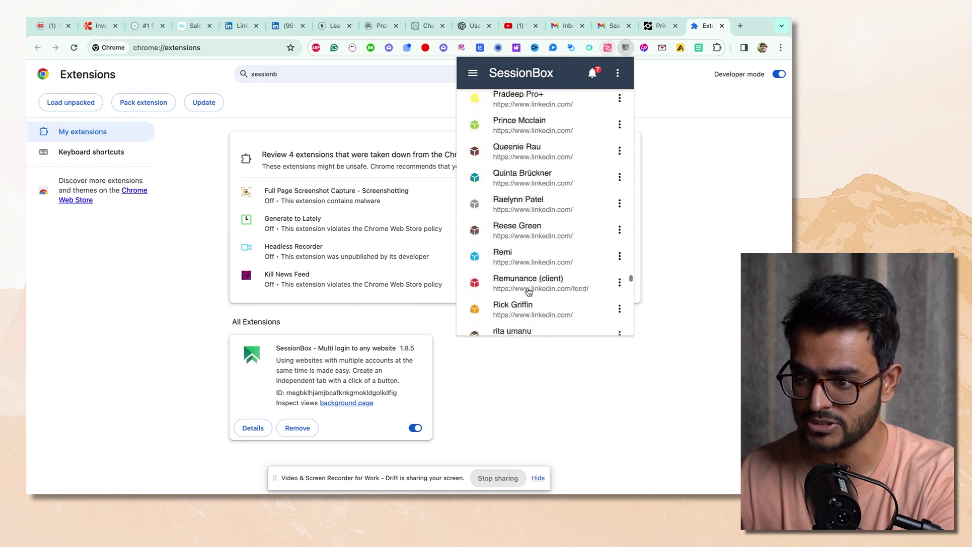
scroll(528, 291, "down", 15)
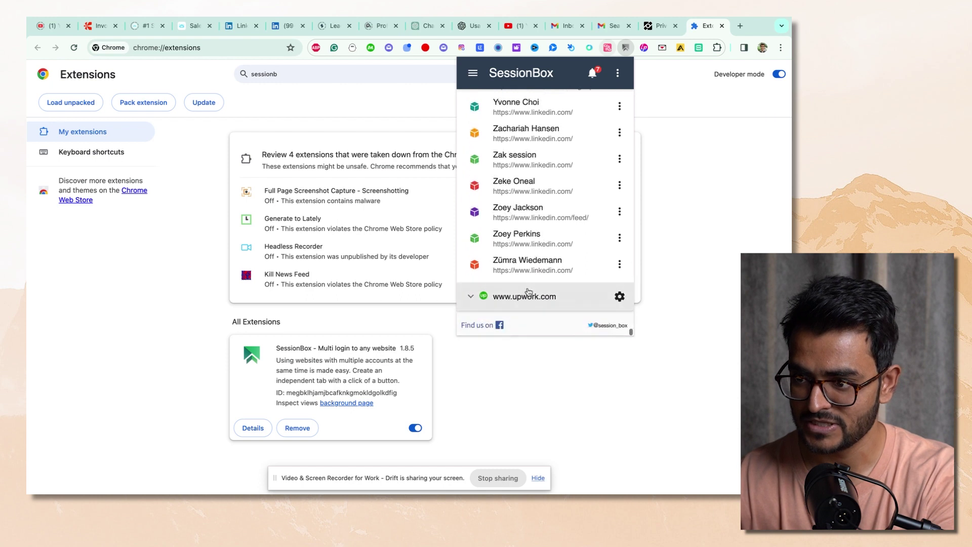
scroll(538, 292, "up", 20)
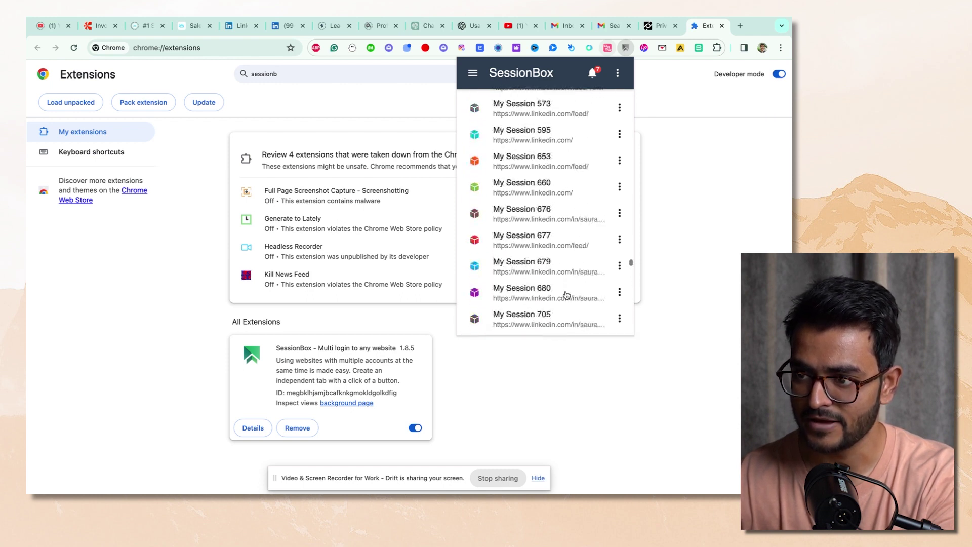
scroll(567, 295, "up", 20)
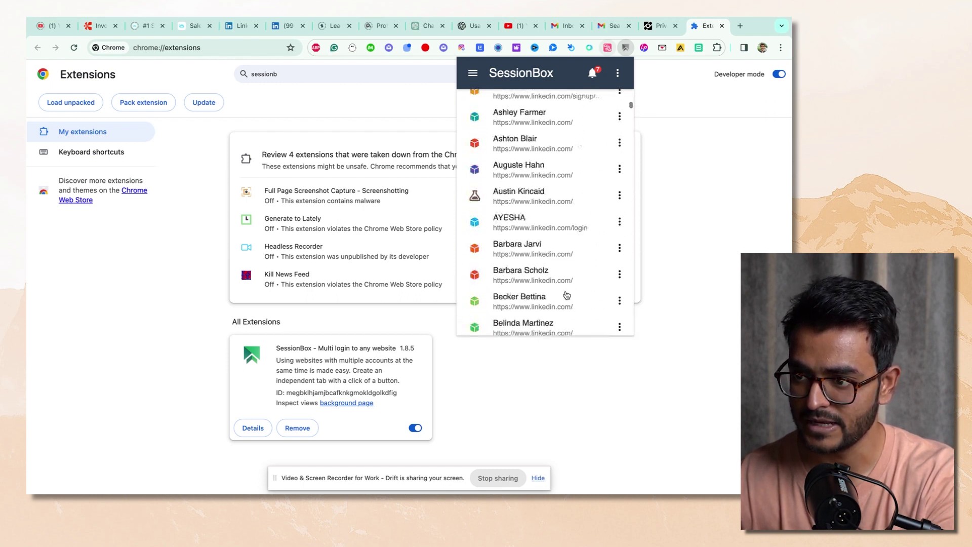
scroll(566, 296, "up", 15)
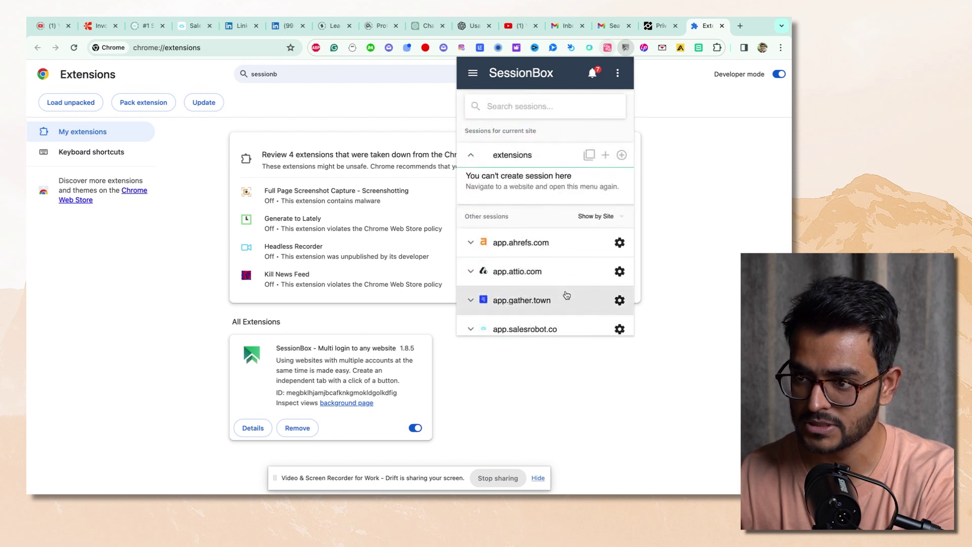
left_click(740, 26)
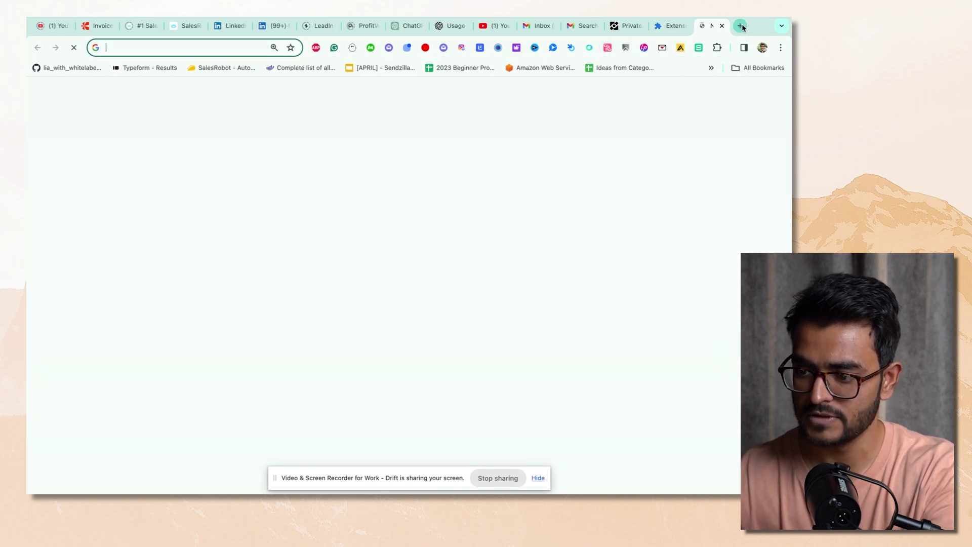
type("link")
key("Return")
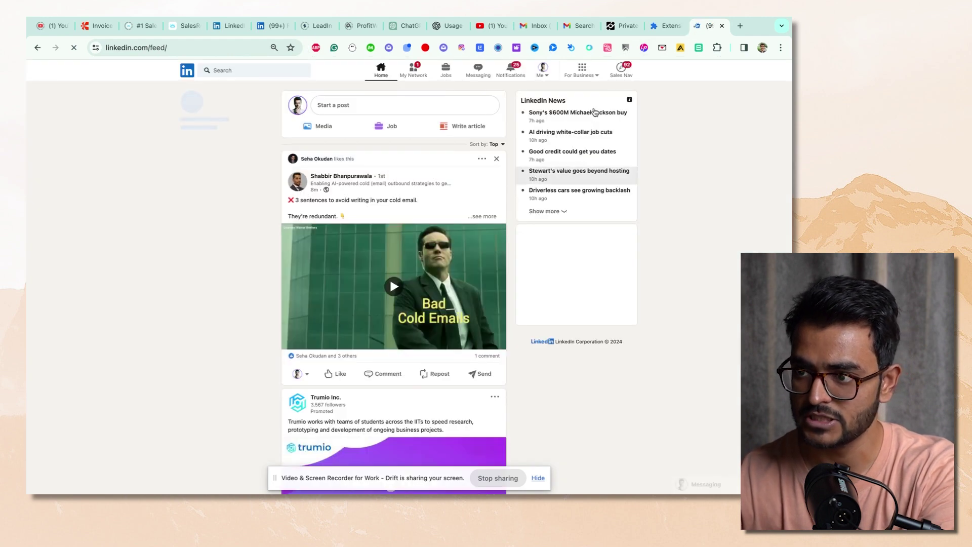
left_click(626, 48)
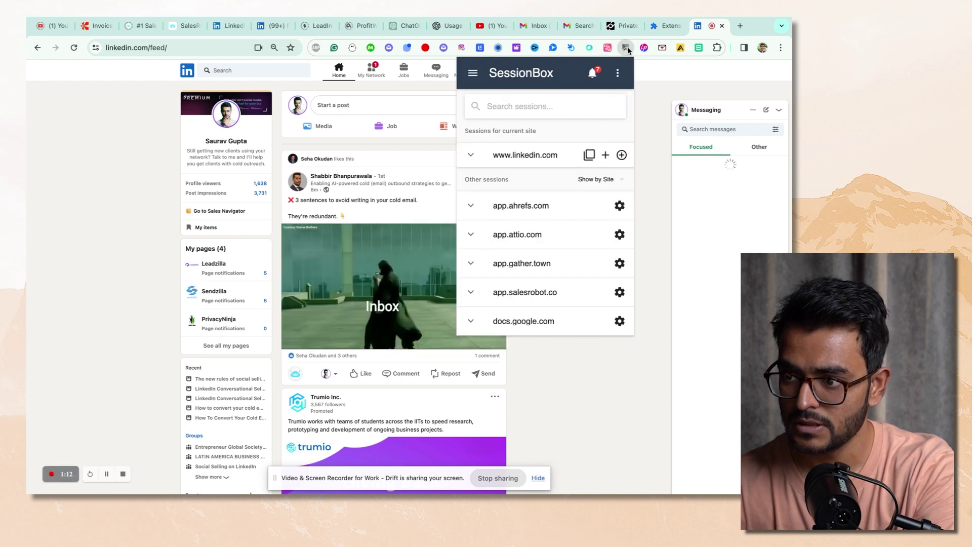
left_click(622, 156)
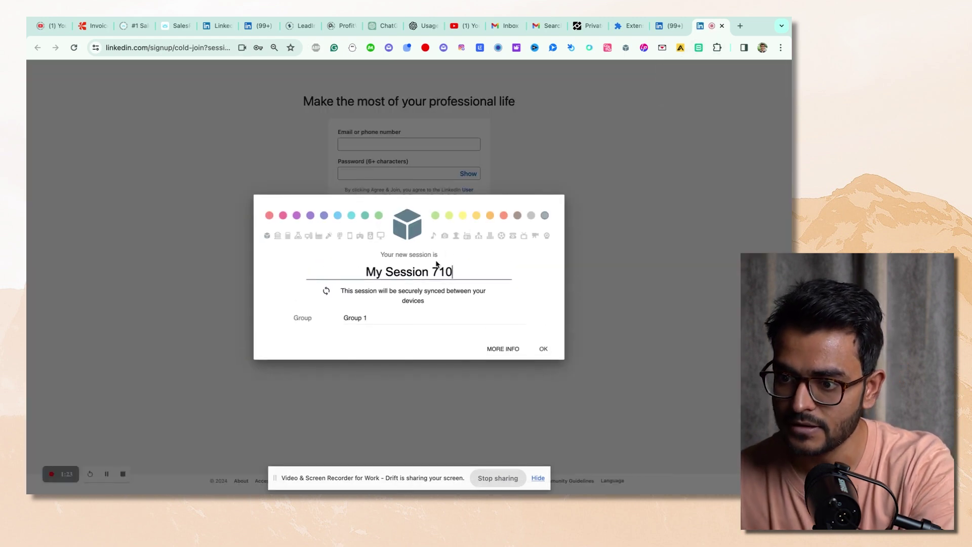
Replace the default 'My Session 710' name with the account holder's name and confirm.
left_click(427, 272)
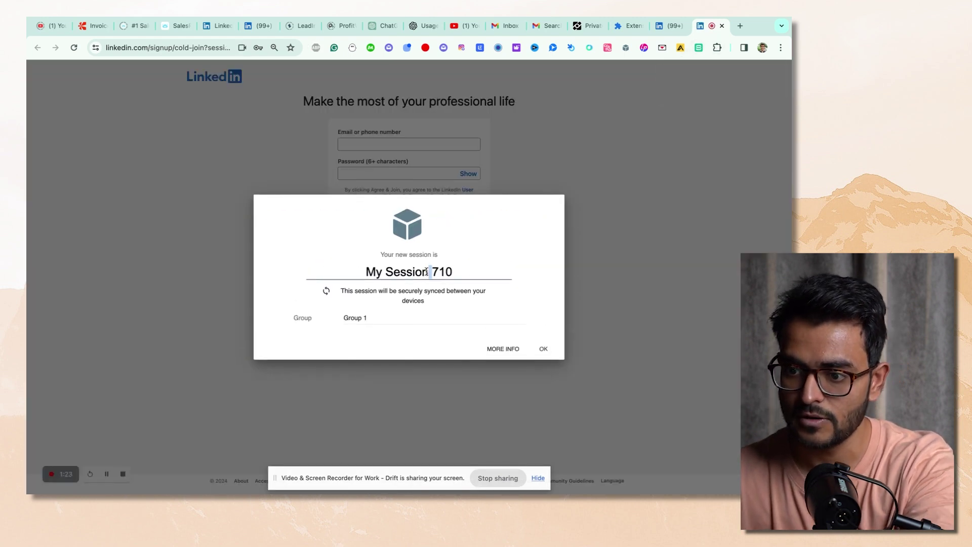
type("Amy")
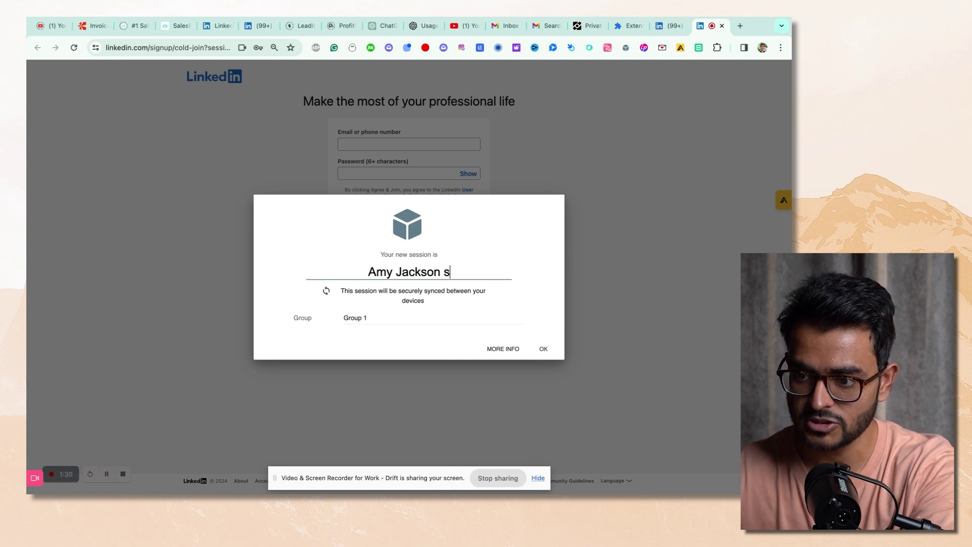
left_click(542, 351)
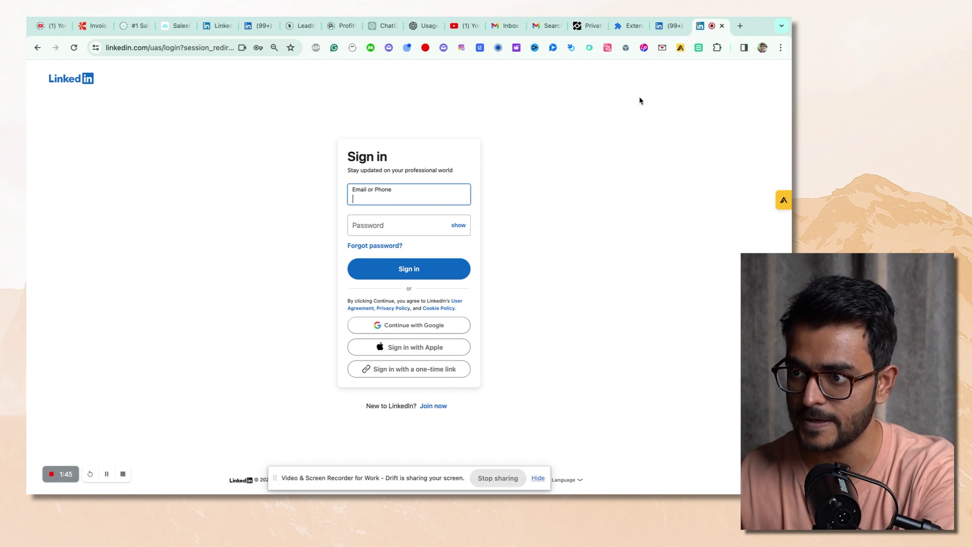
Search the stored sessions for the renamed session and open its Other settings.
left_click(628, 53)
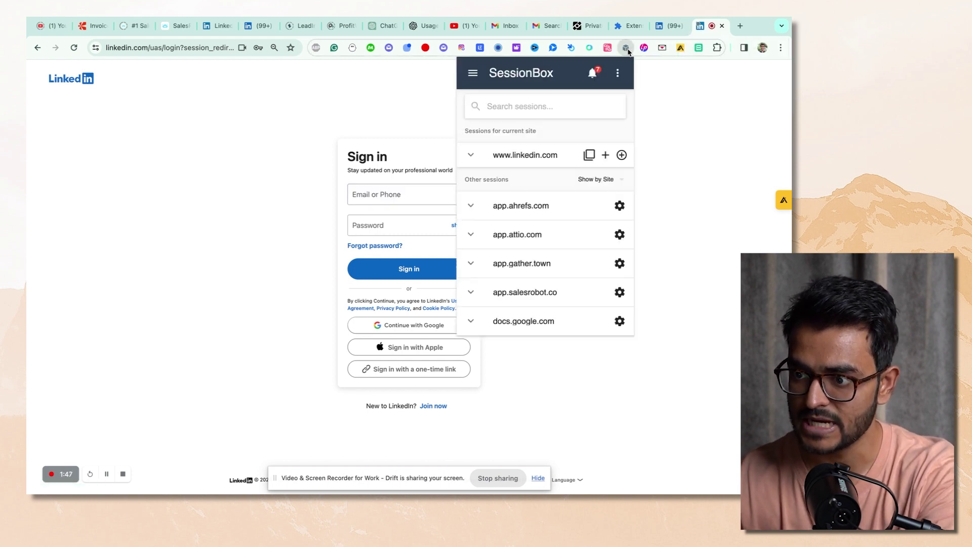
left_click(507, 106)
type("Amy")
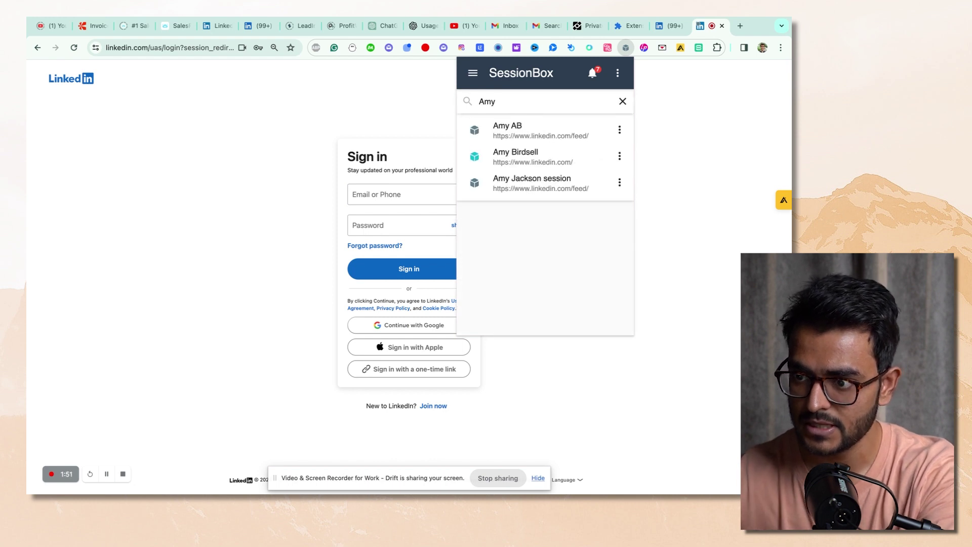
left_click(620, 183)
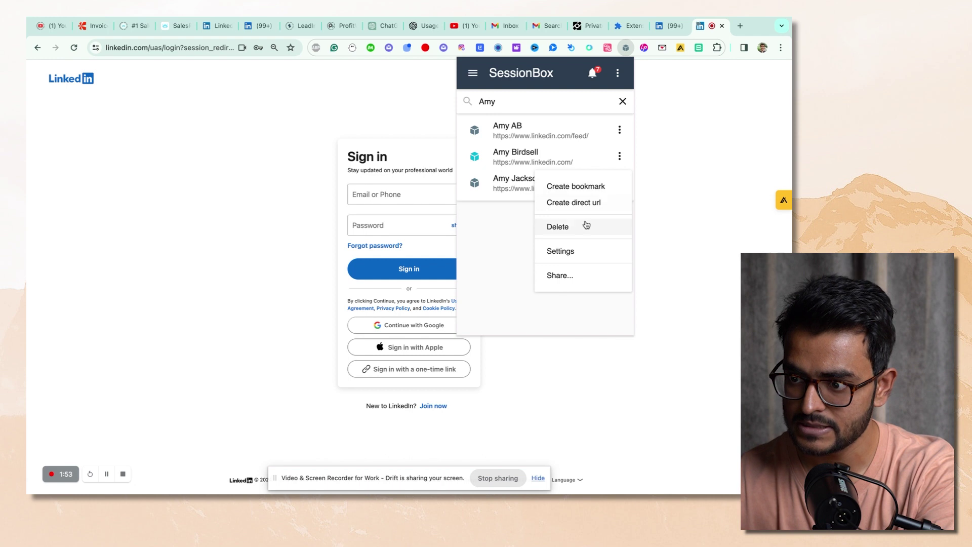
left_click(562, 251)
left_click(616, 104)
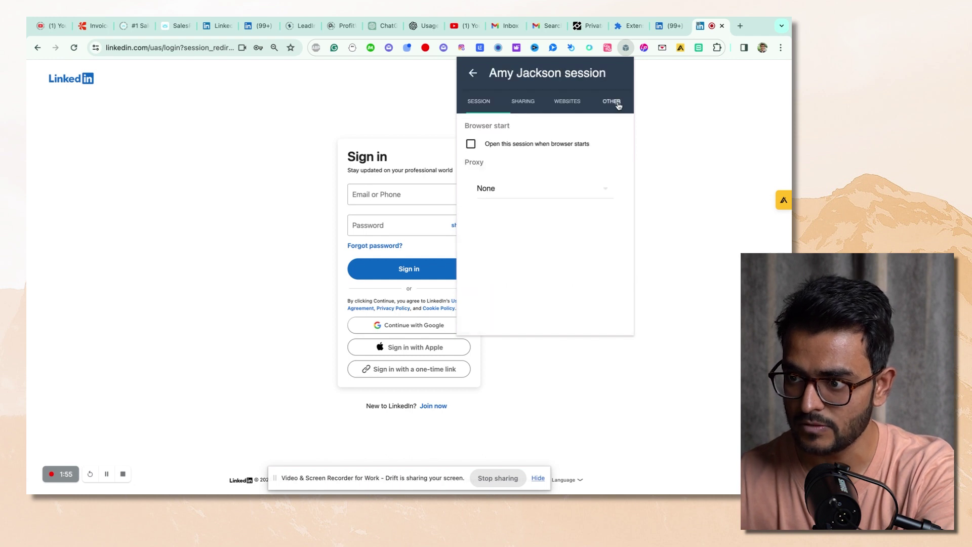
Browse the proxy list and start adding a proxy, then cancel so Proxy stays None.
left_click(538, 197)
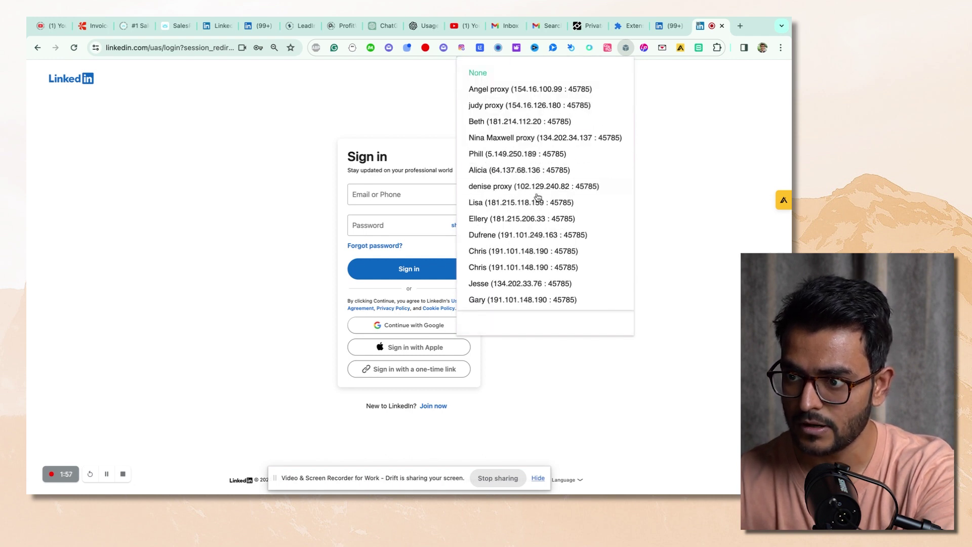
scroll(547, 223, "down", 10)
scroll(549, 229, "down", 15)
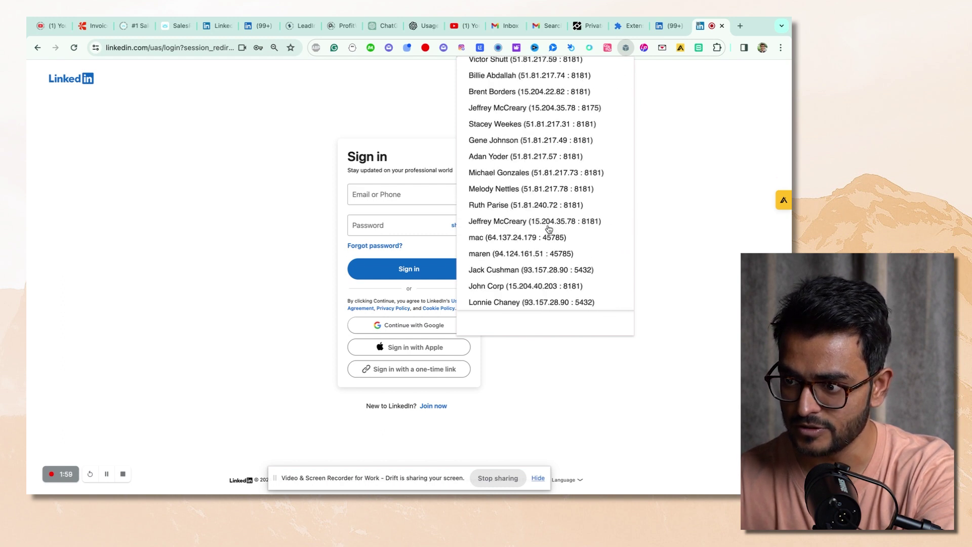
scroll(548, 228, "down", 15)
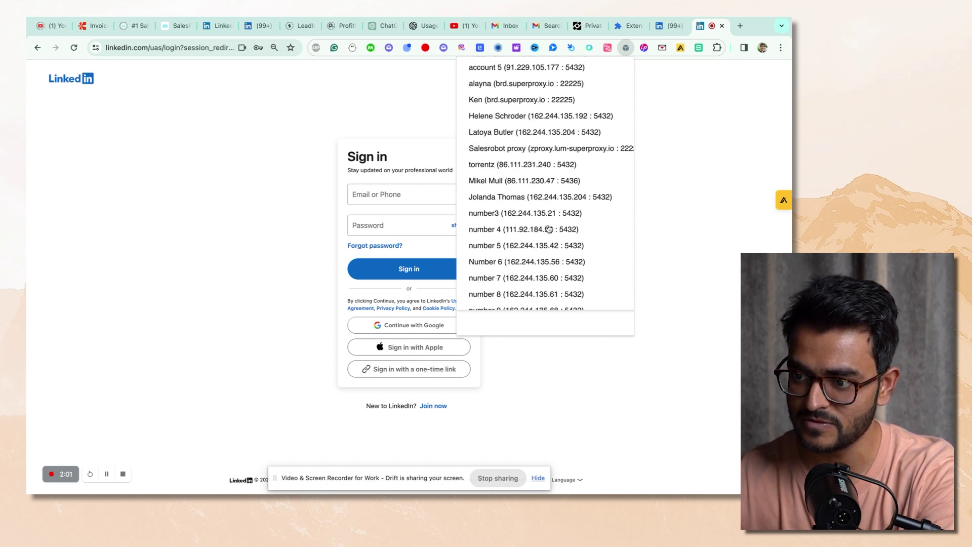
left_click(494, 296)
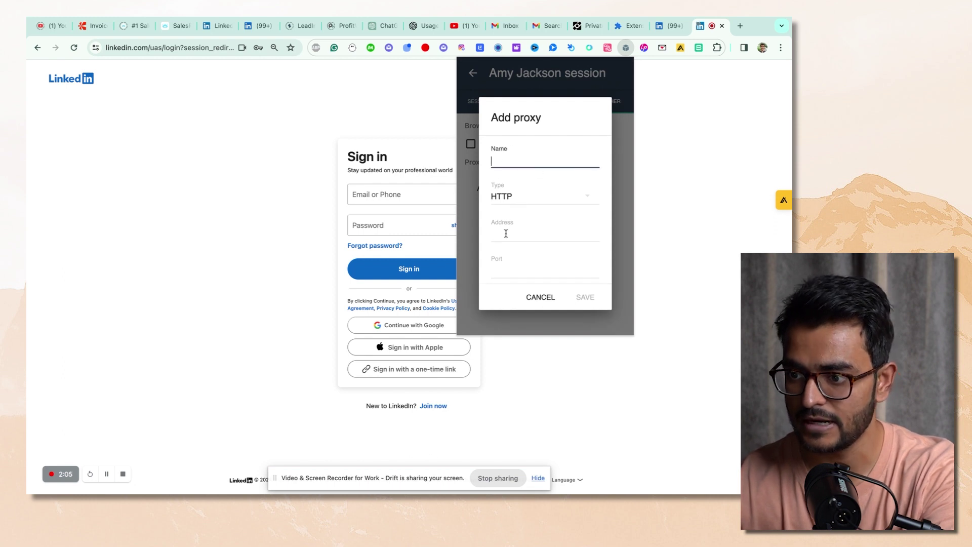
scroll(533, 233, "down", 3)
scroll(542, 191, "up", 3)
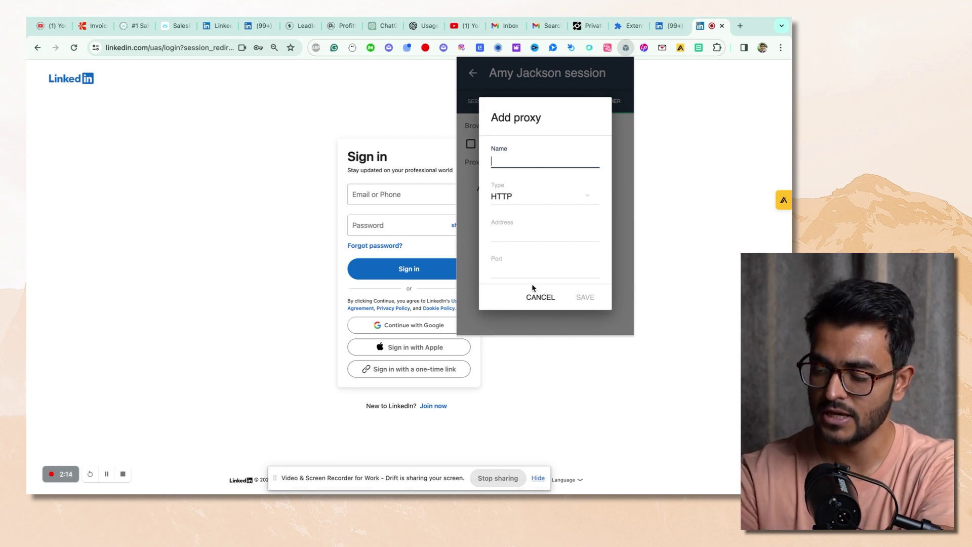
left_click(540, 298)
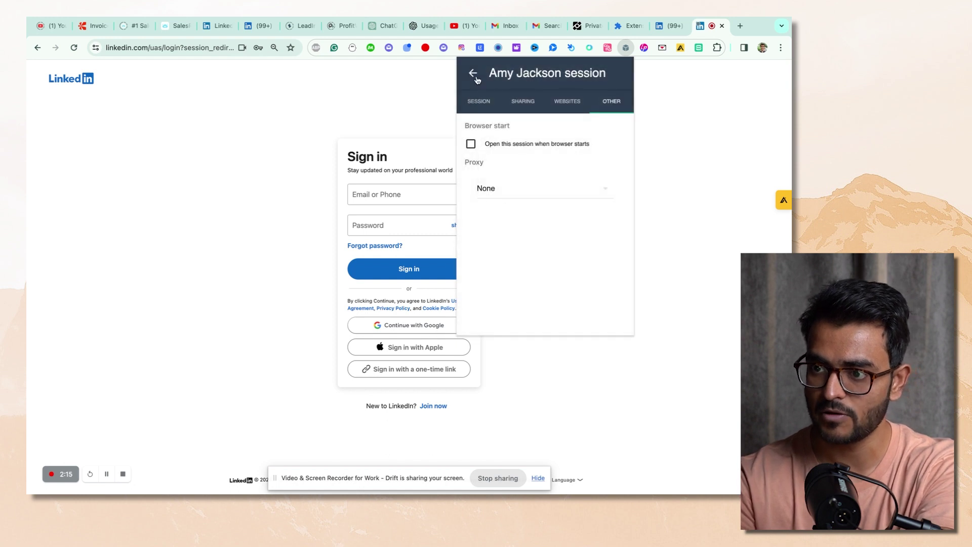
left_click(474, 74)
left_click(474, 75)
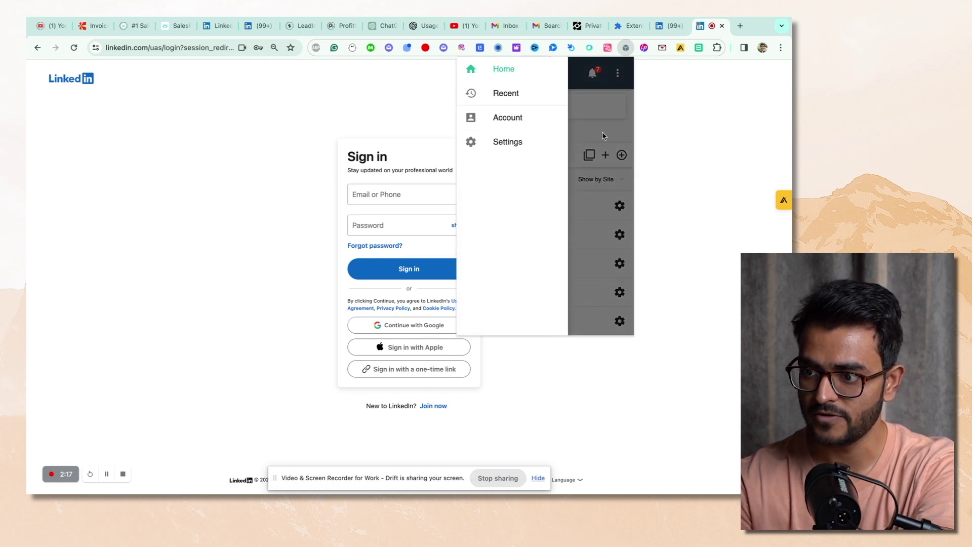
left_click(602, 136)
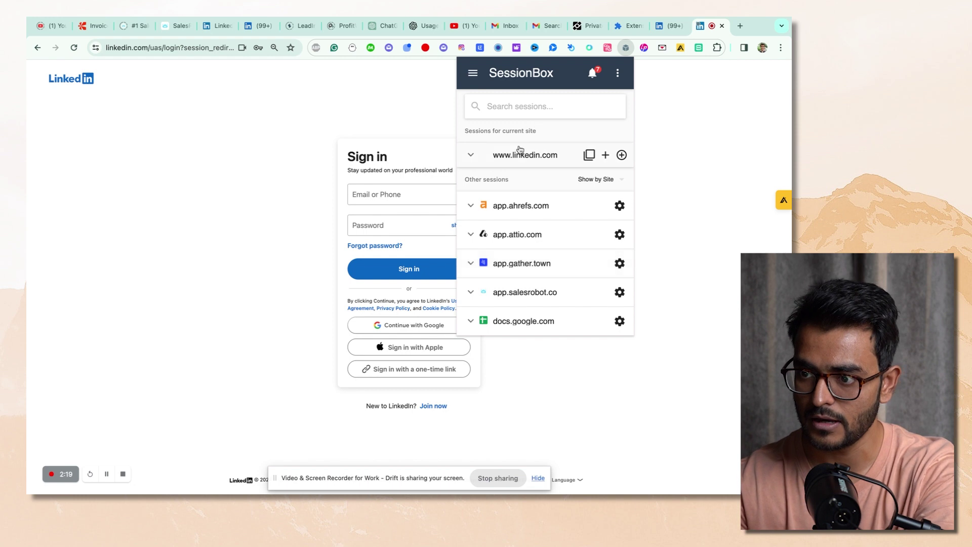
left_click(471, 155)
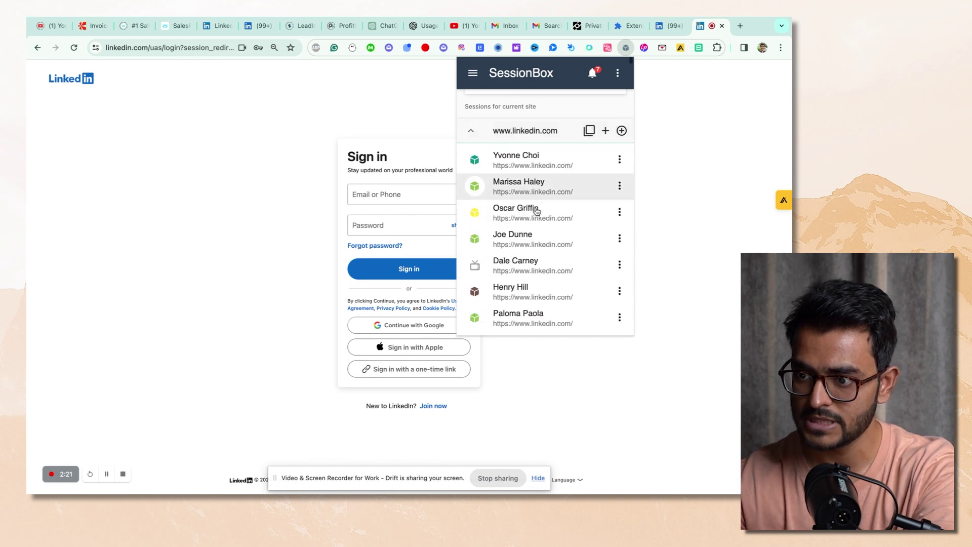
scroll(537, 212, "down", 3)
scroll(562, 243, "up", 1)
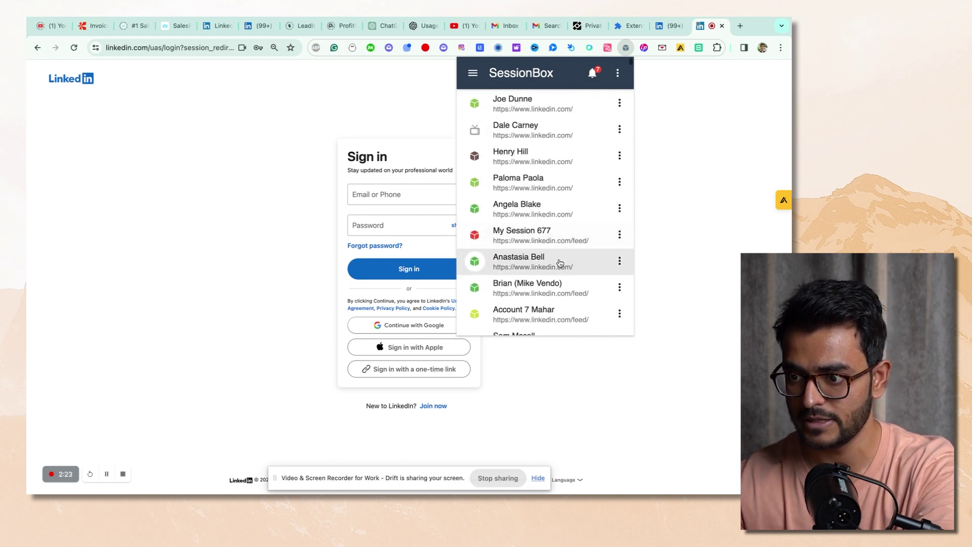
left_click(556, 289)
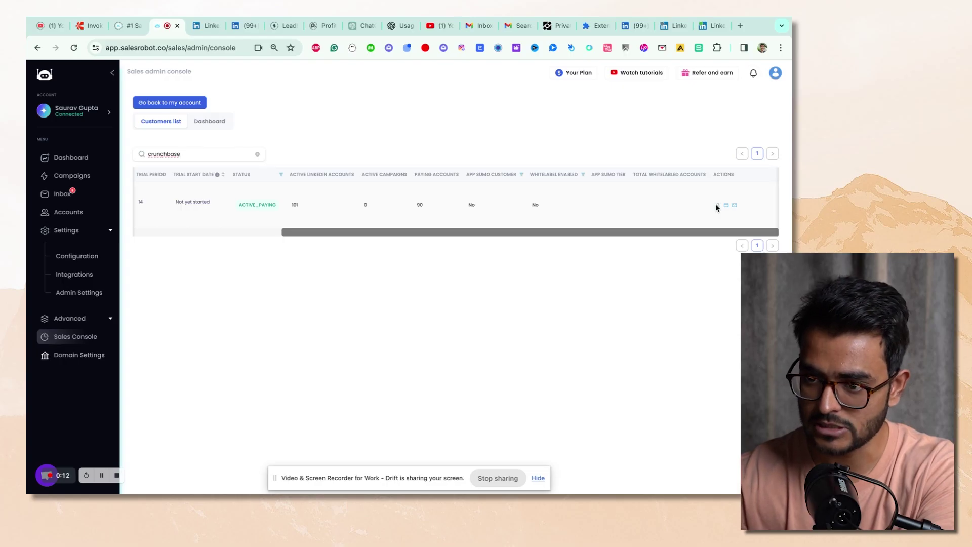
Log into the customer's workspace and review its Accounts page: 101 accounts, 90 active, 69 disconnected.
left_click(717, 205)
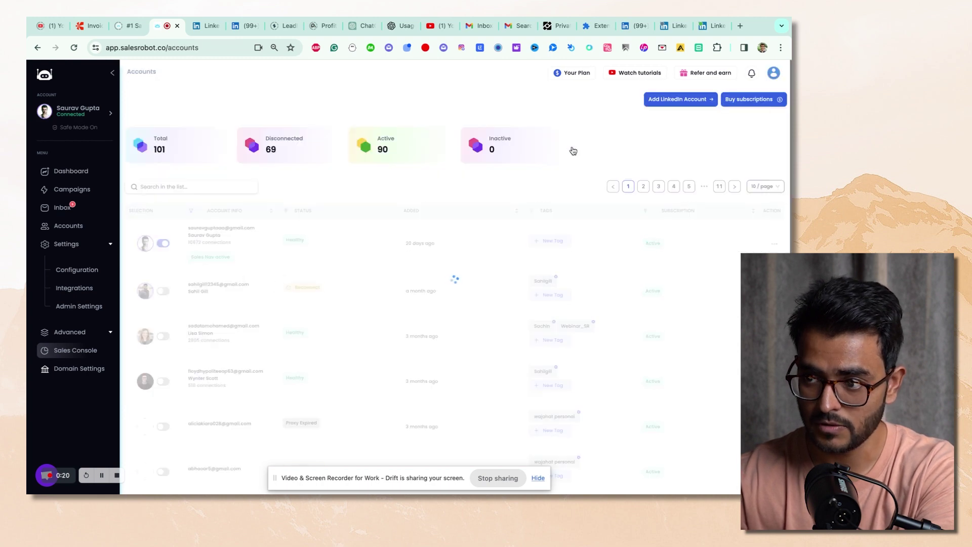
left_click(770, 82)
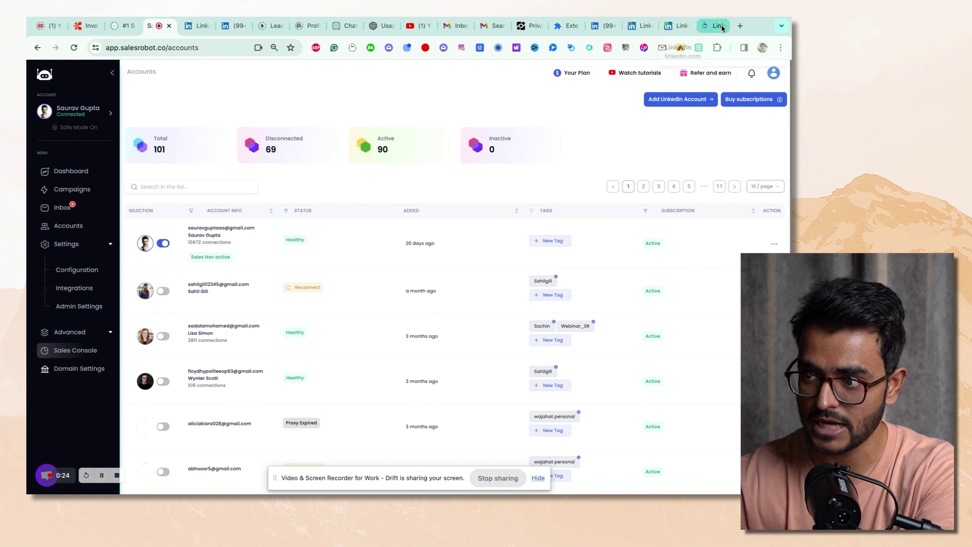
left_click(722, 28)
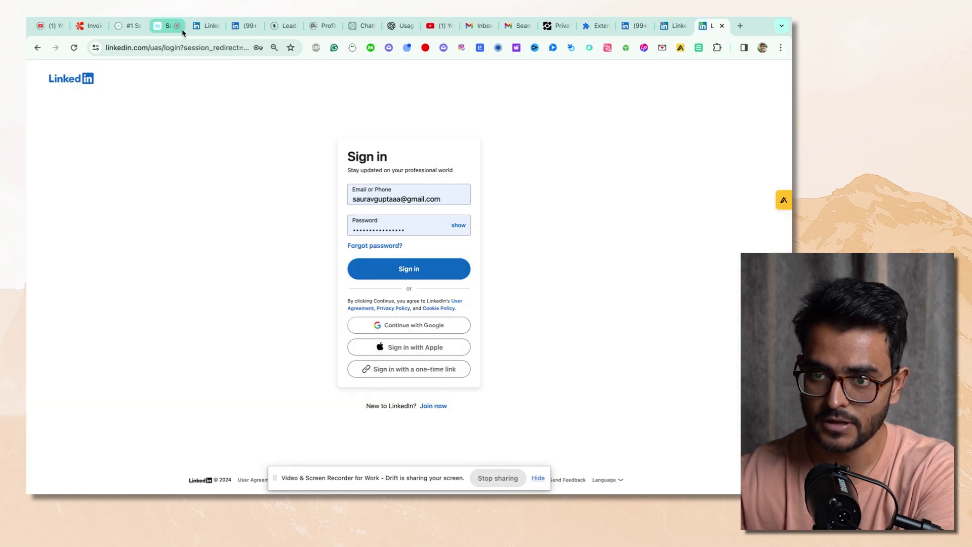
left_click(168, 27)
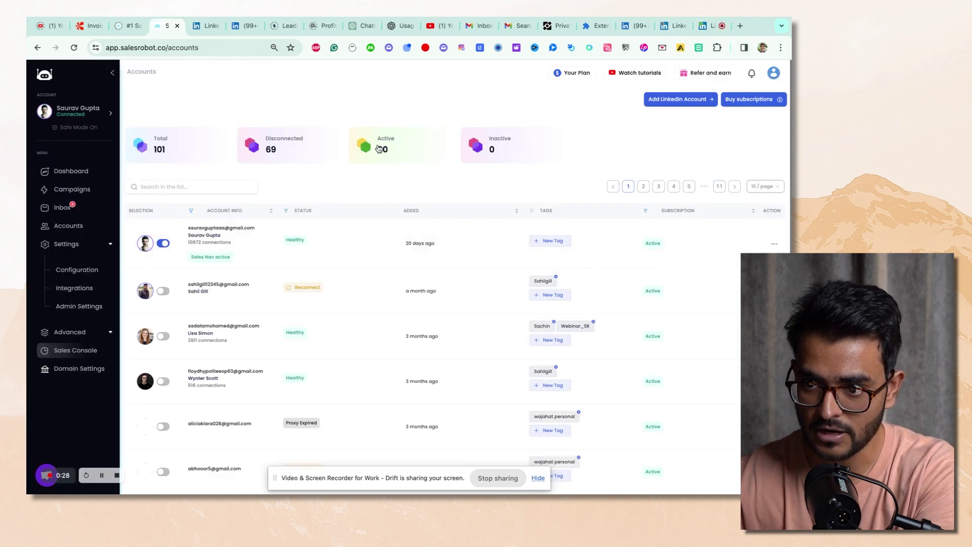
scroll(504, 317, "down", 3)
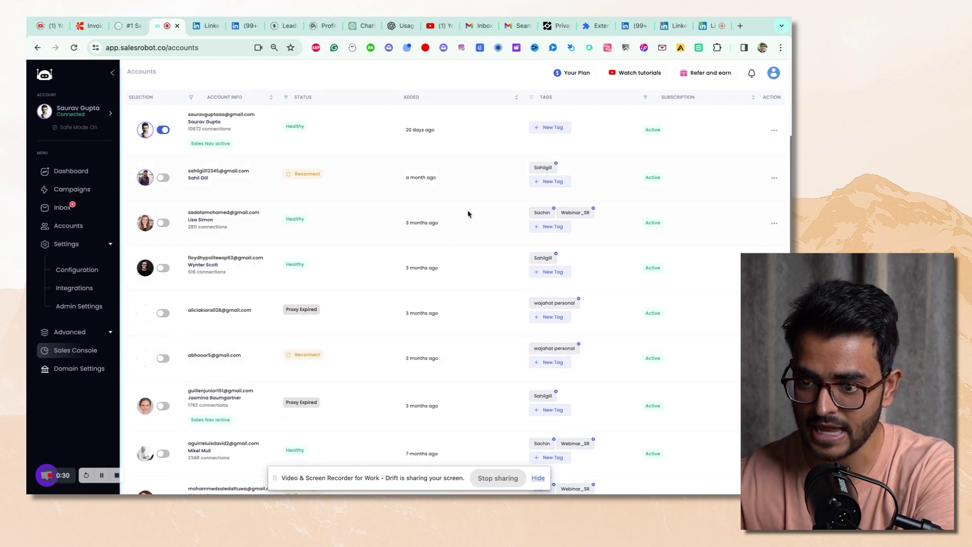
scroll(313, 303, "down", 3)
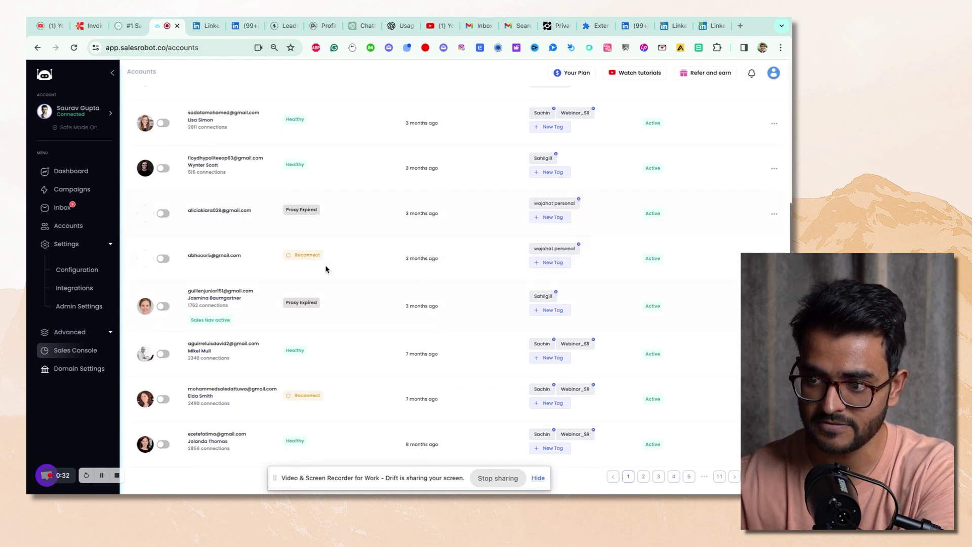
scroll(314, 351, "up", 6)
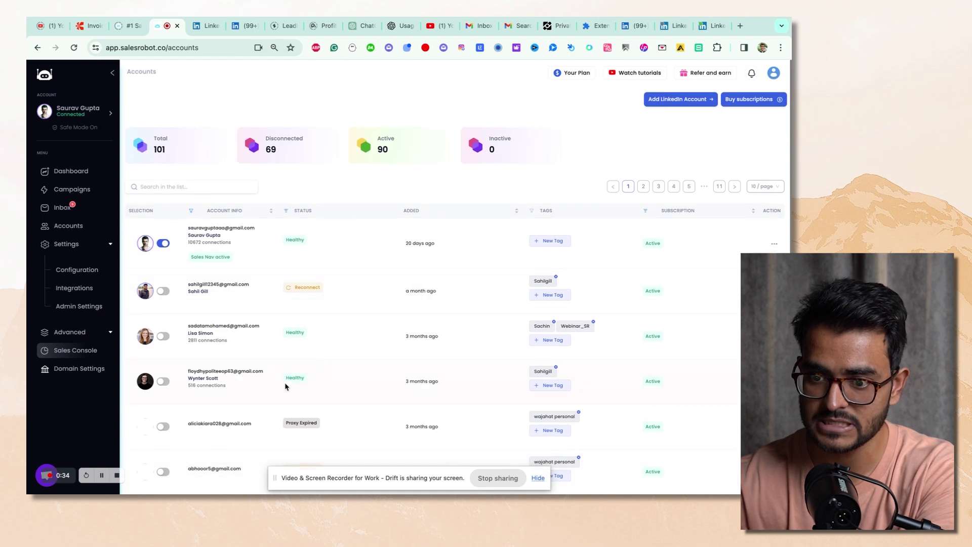
left_click(683, 100)
left_click(237, 147)
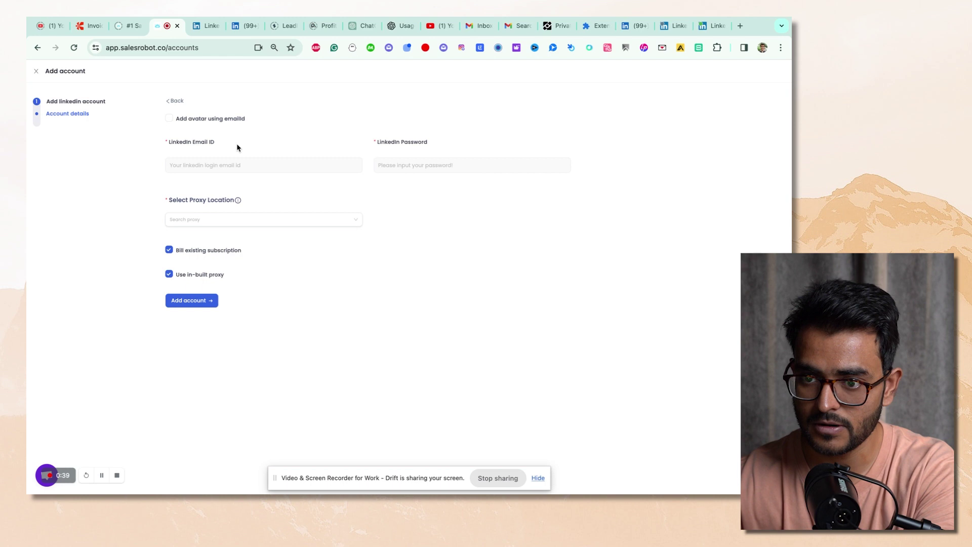
left_click(249, 167)
left_click(263, 187)
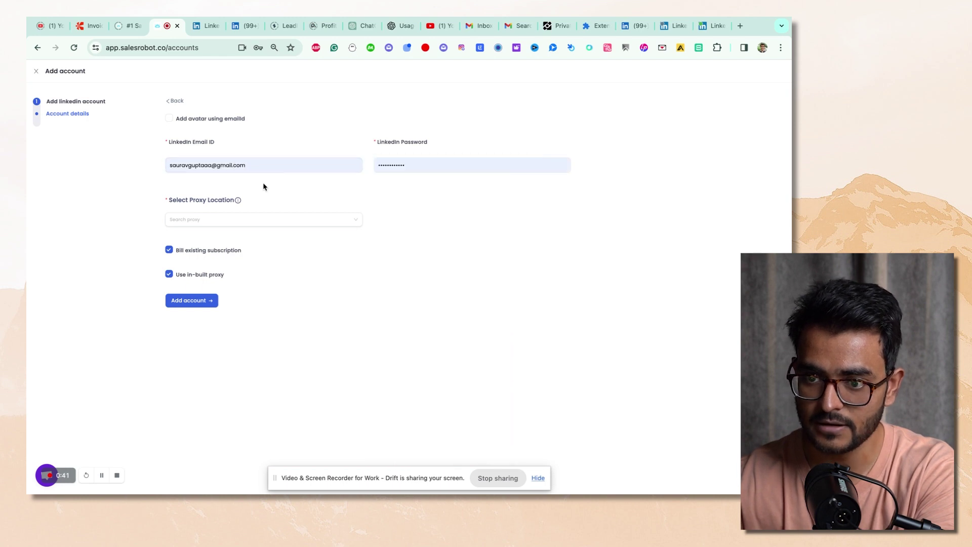
left_click(224, 223)
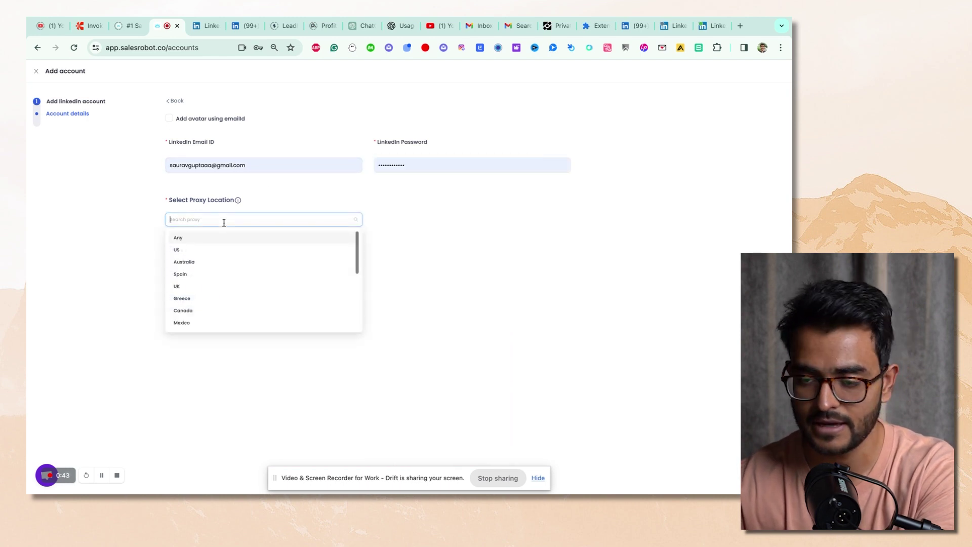
left_click(211, 262)
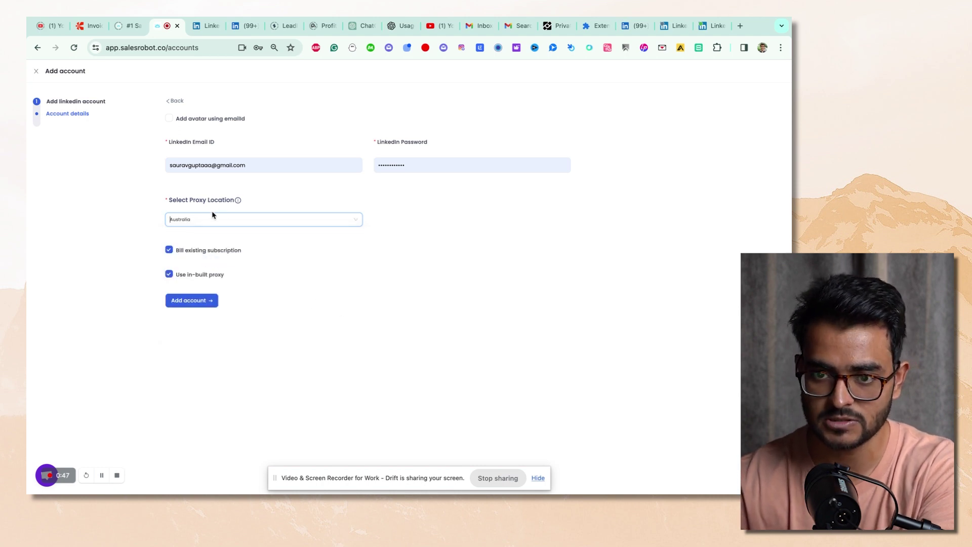
left_click(37, 71)
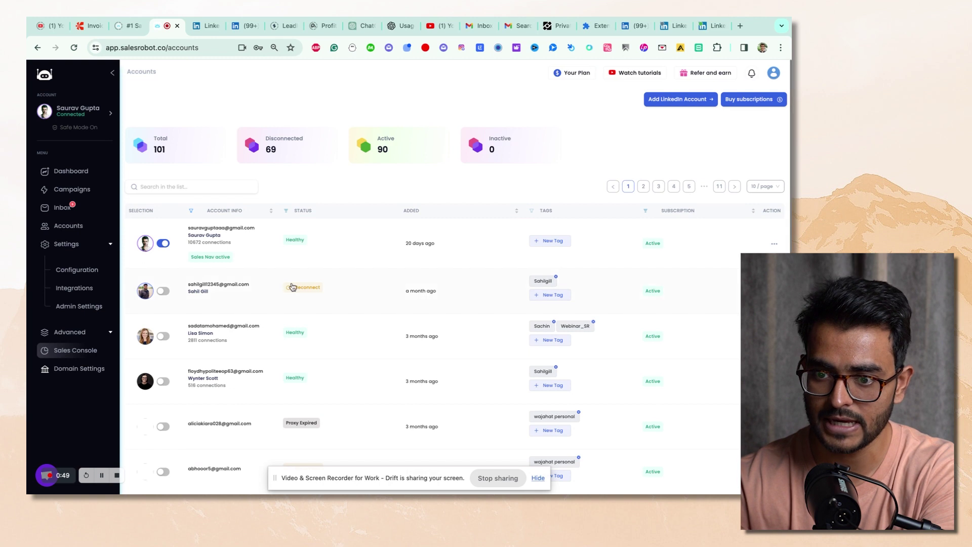
left_click(774, 290)
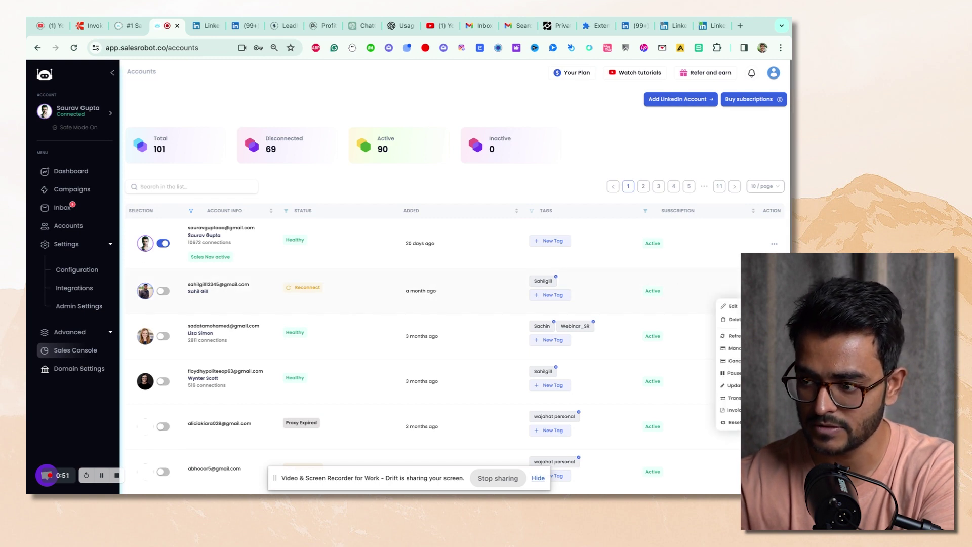
left_click(732, 385)
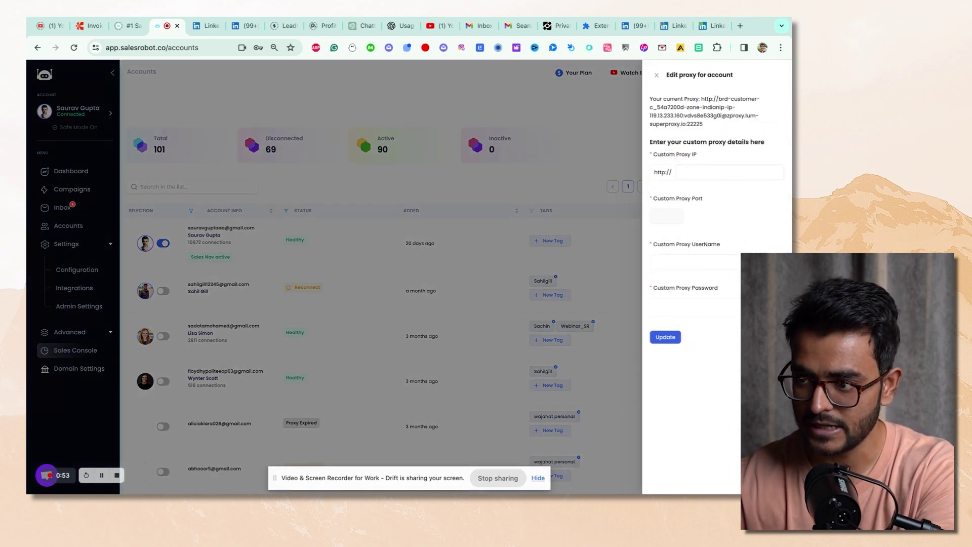
left_click(656, 76)
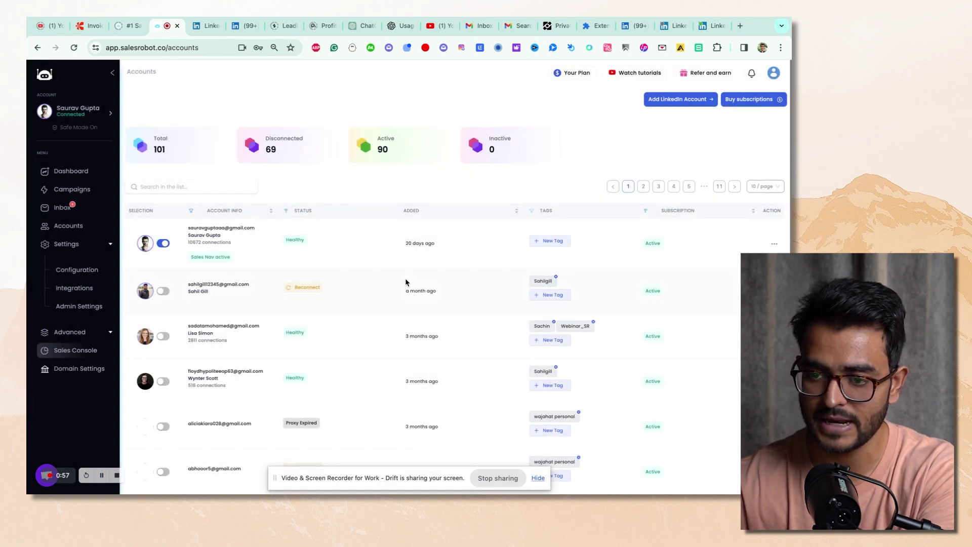
scroll(405, 263, "down", 5)
scroll(406, 243, "up", 5)
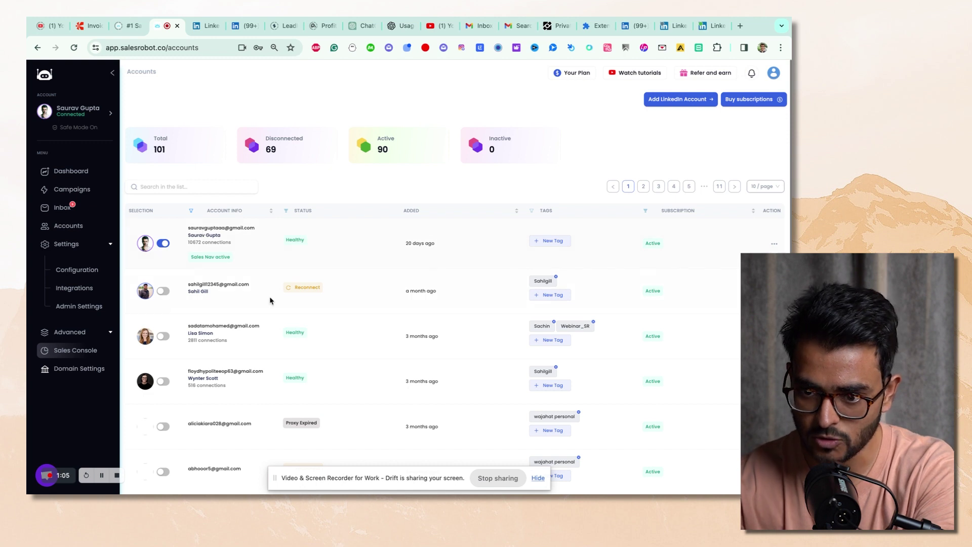
scroll(412, 327, "down", 3)
scroll(332, 258, "up", 3)
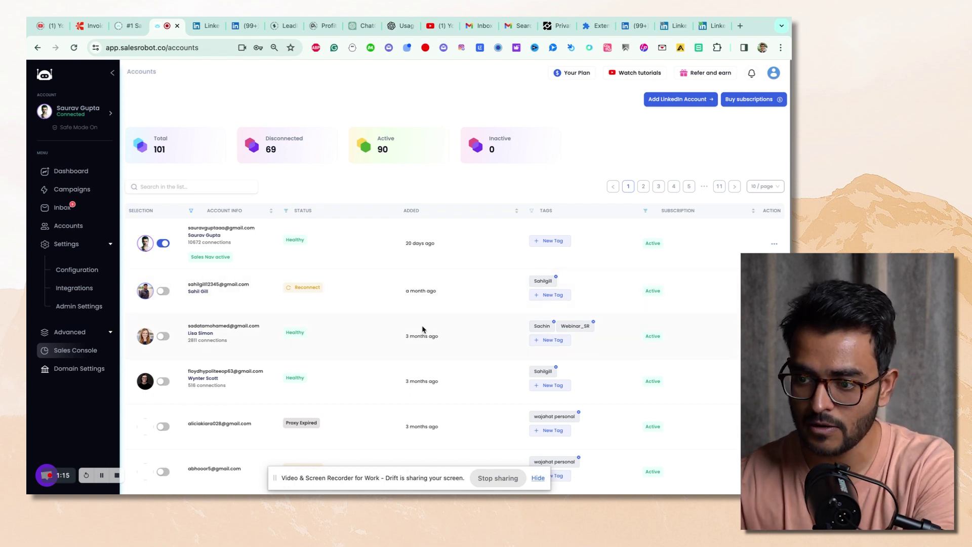
double_click(547, 279)
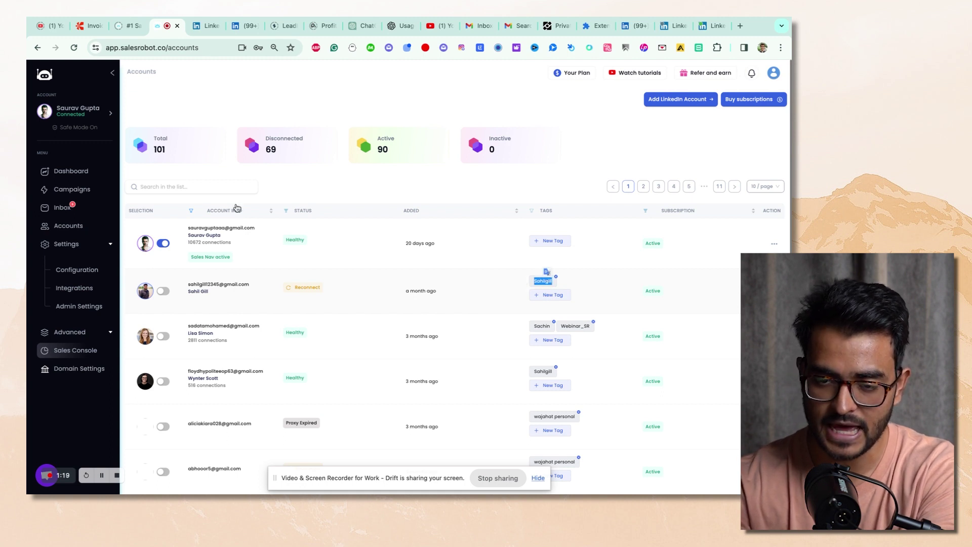
left_click(74, 172)
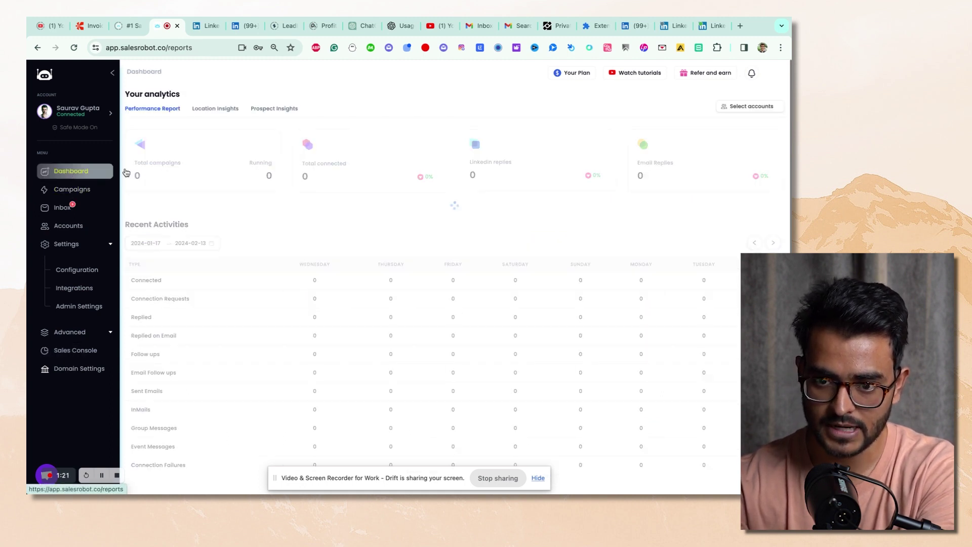
left_click(754, 106)
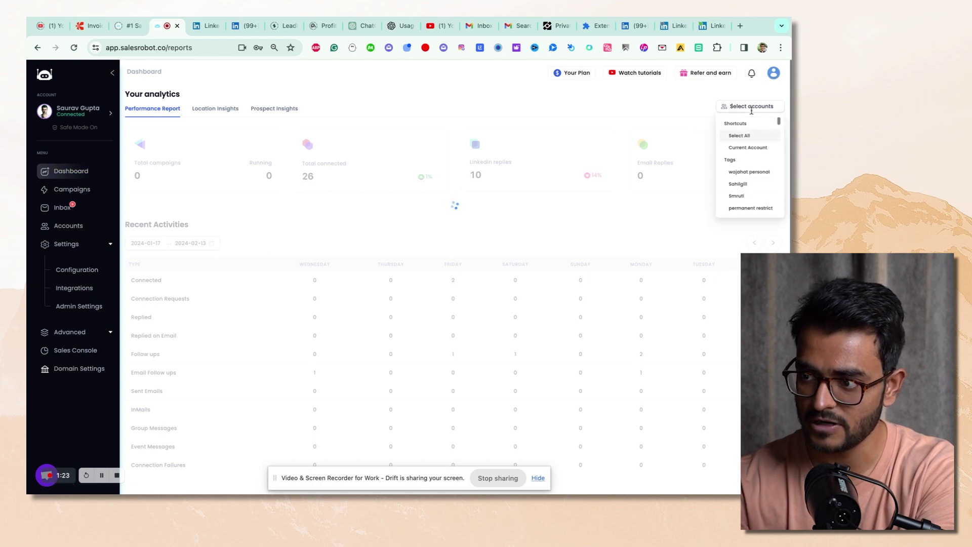
left_click(747, 184)
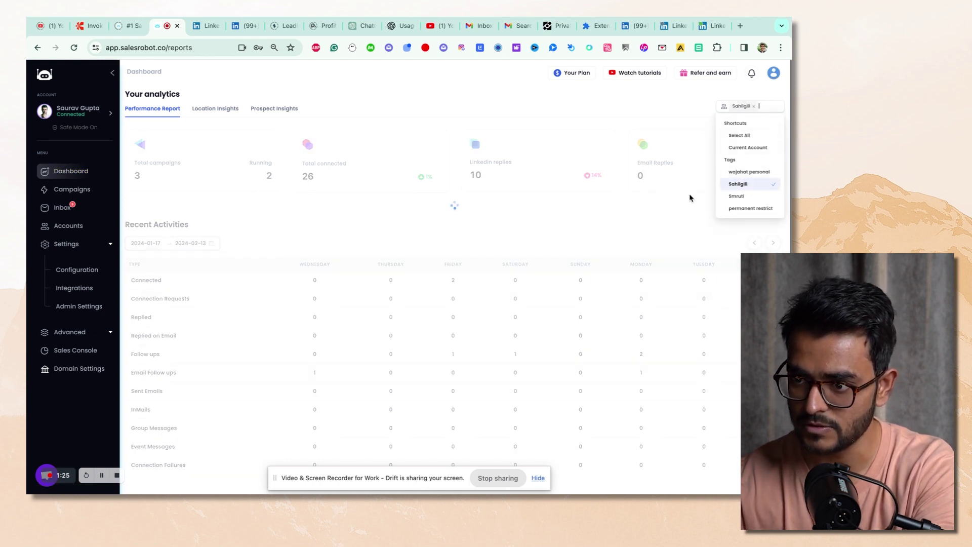
left_click(623, 232)
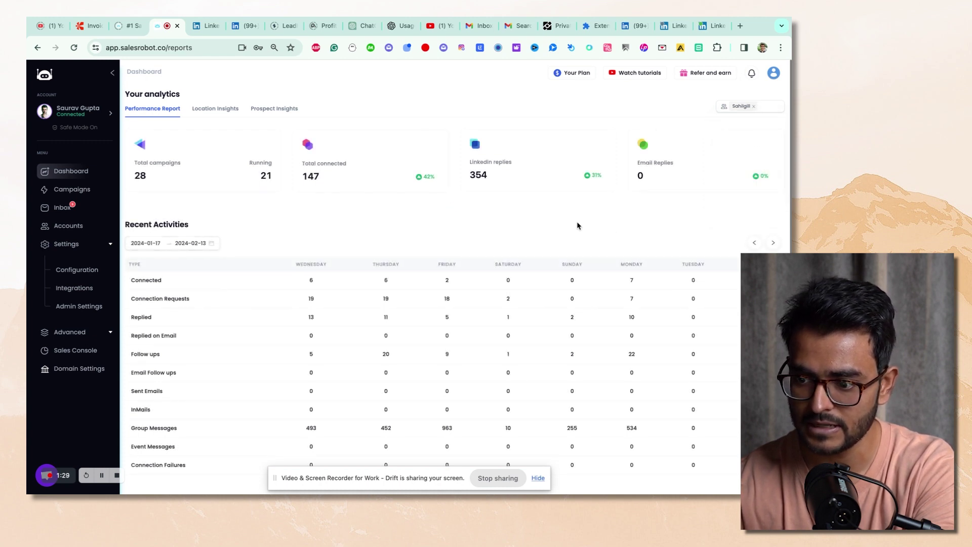
scroll(576, 221, "down", 3)
scroll(553, 331, "up", 3)
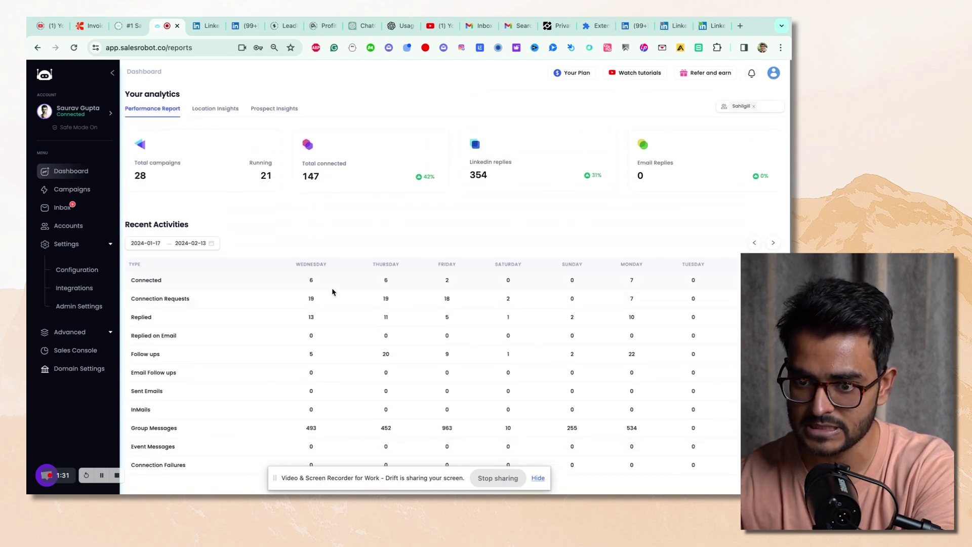
scroll(344, 334, "down", 5)
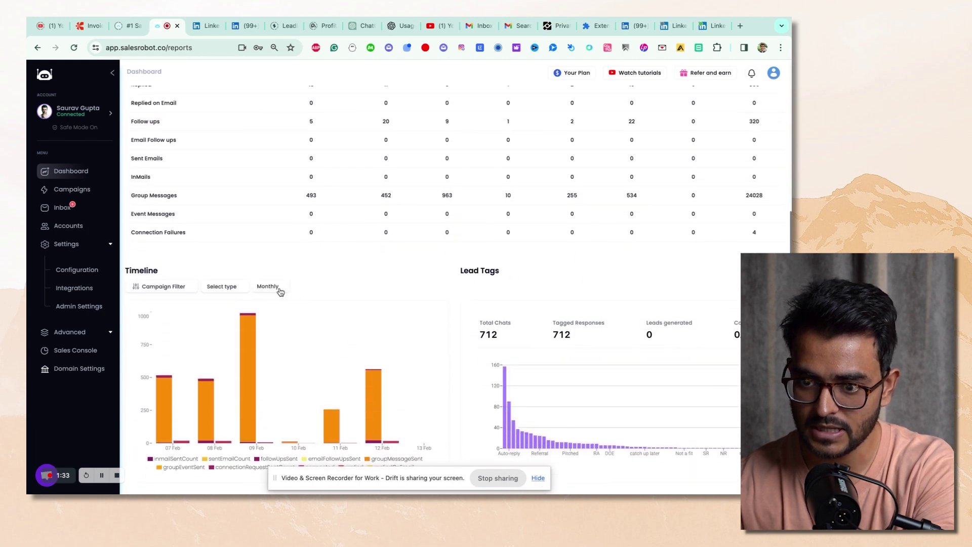
left_click(277, 287)
left_click(280, 302)
left_click(273, 286)
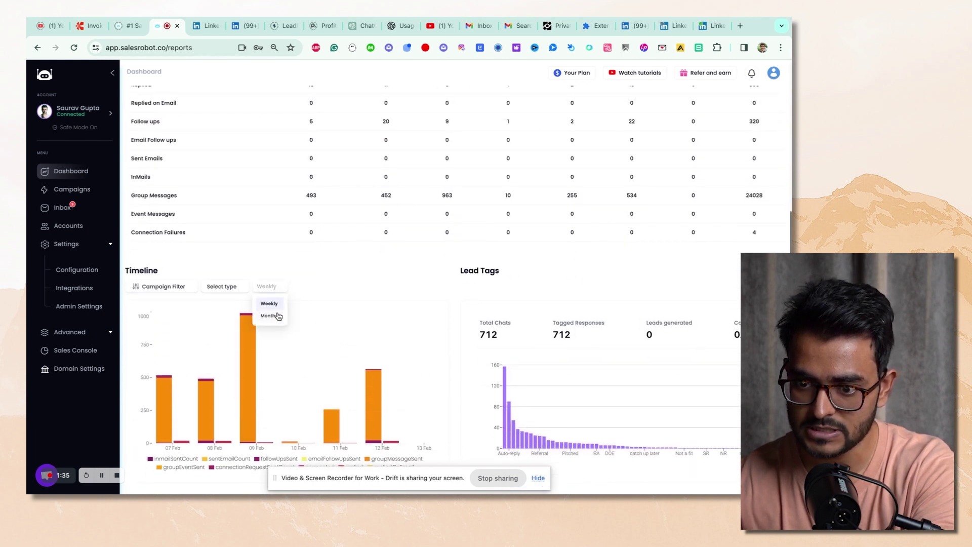
left_click(273, 315)
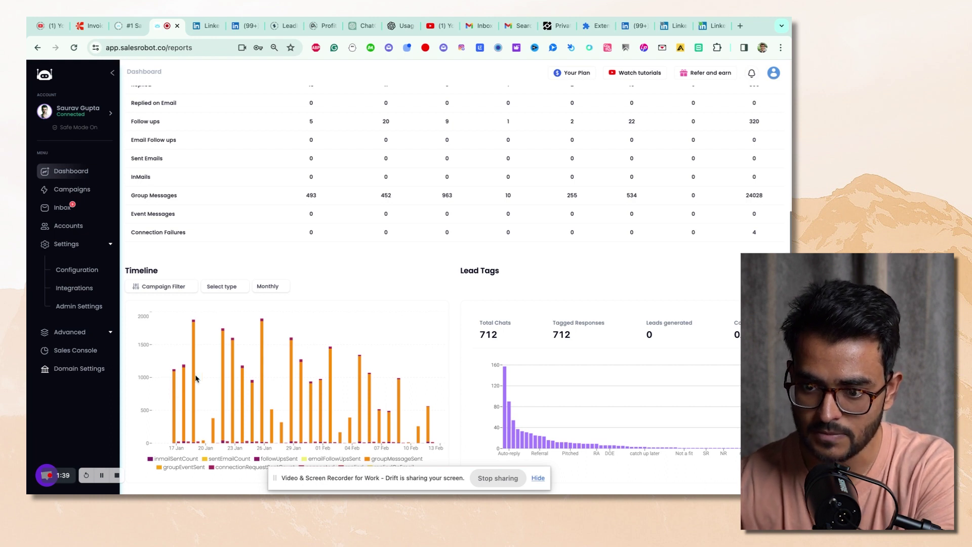
scroll(428, 384, "up", 5)
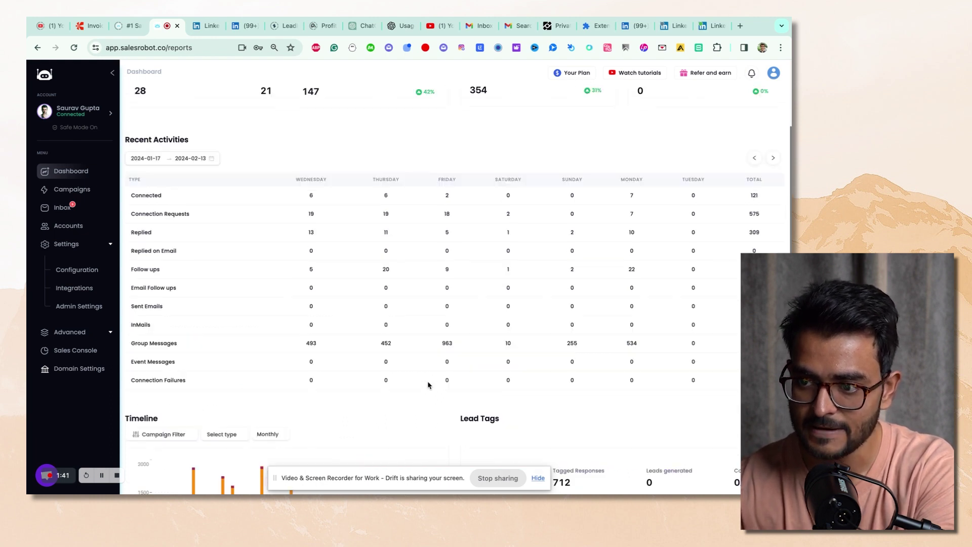
scroll(384, 369, "down", 1)
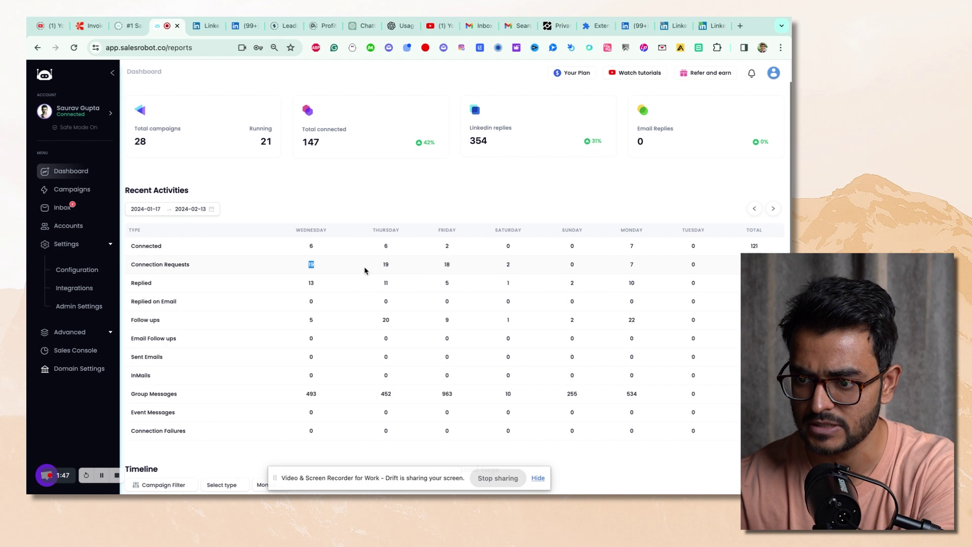
scroll(349, 272, "down", 1)
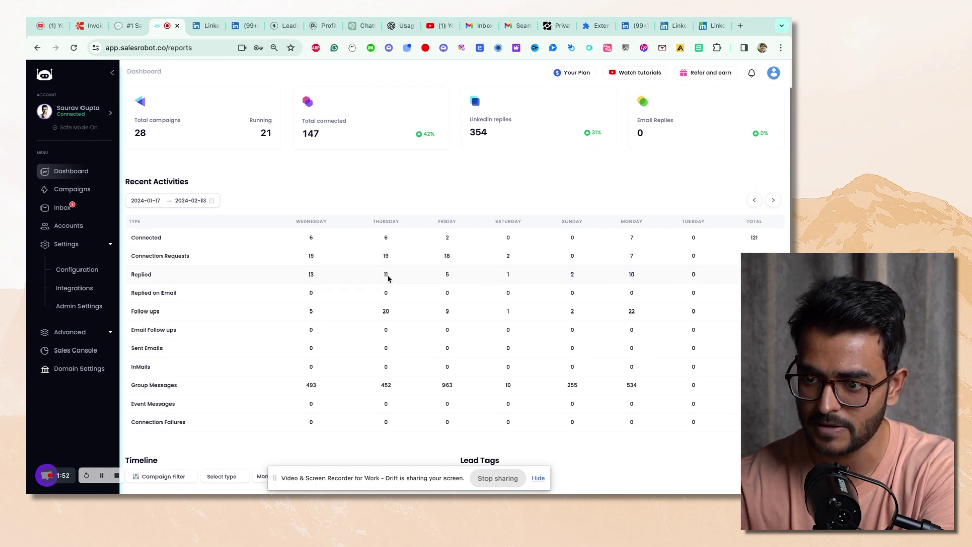
scroll(438, 272, "up", 2)
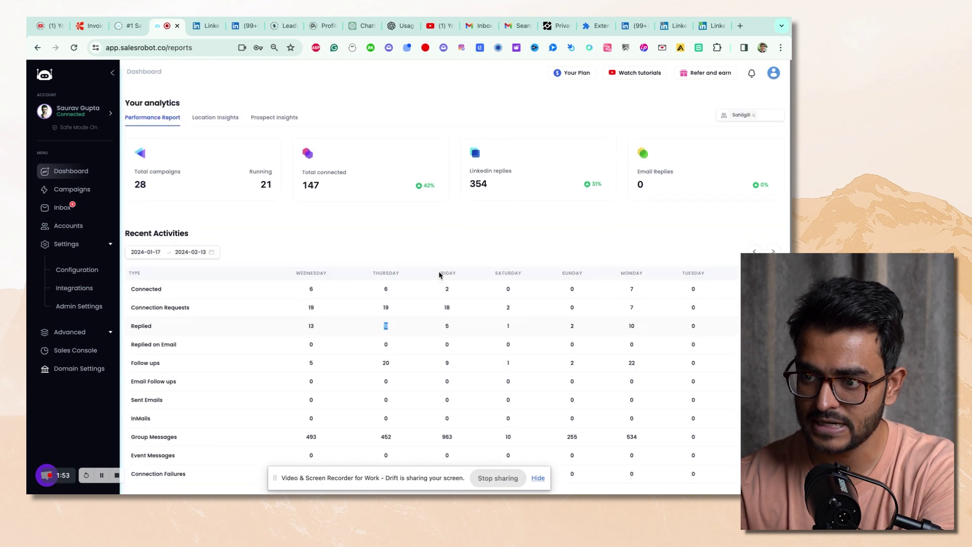
scroll(438, 274, "down", 1)
scroll(439, 274, "up", 1)
scroll(439, 275, "down", 1)
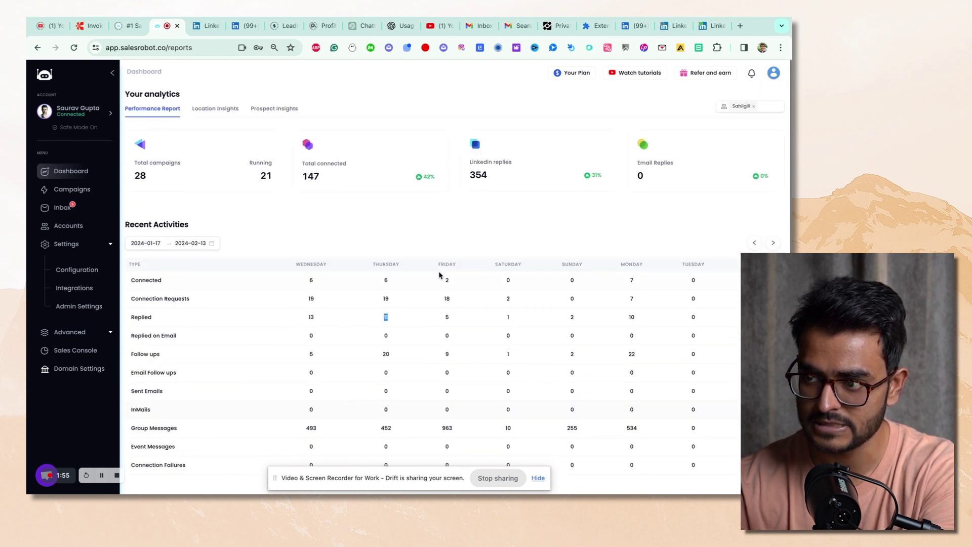
left_click(762, 48)
left_click(762, 49)
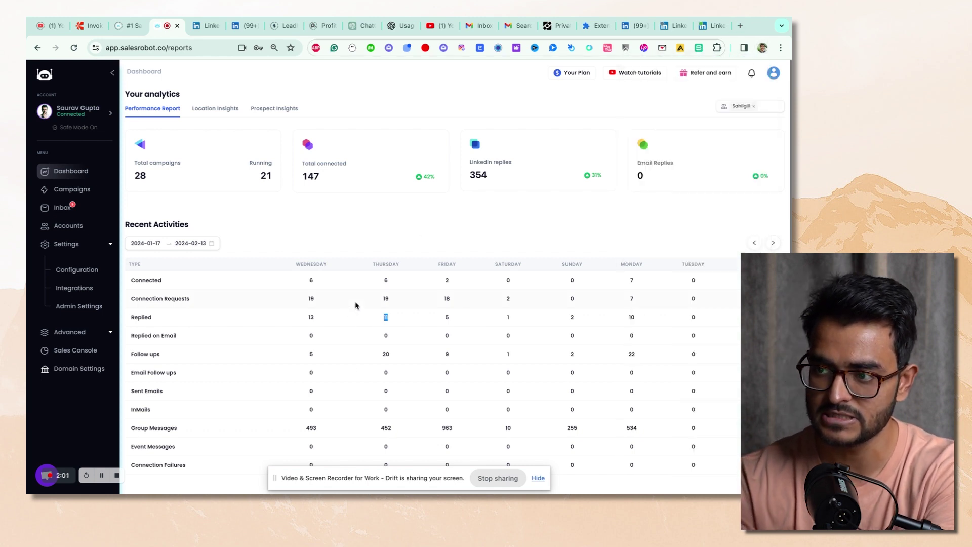
Go to stripe.com in a new tab and sign in to reach the Stripe dashboard.
left_click(740, 26)
type("stripe.com")
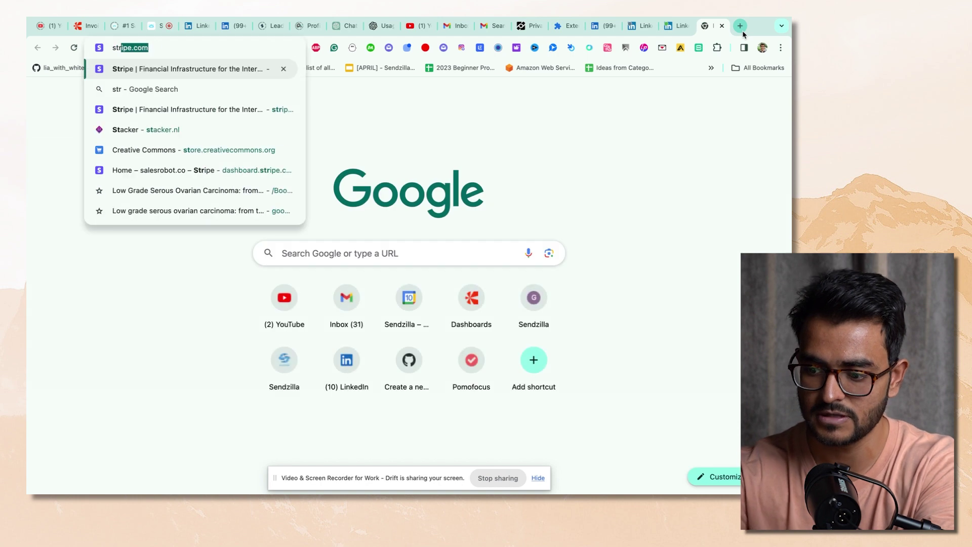
key("Return")
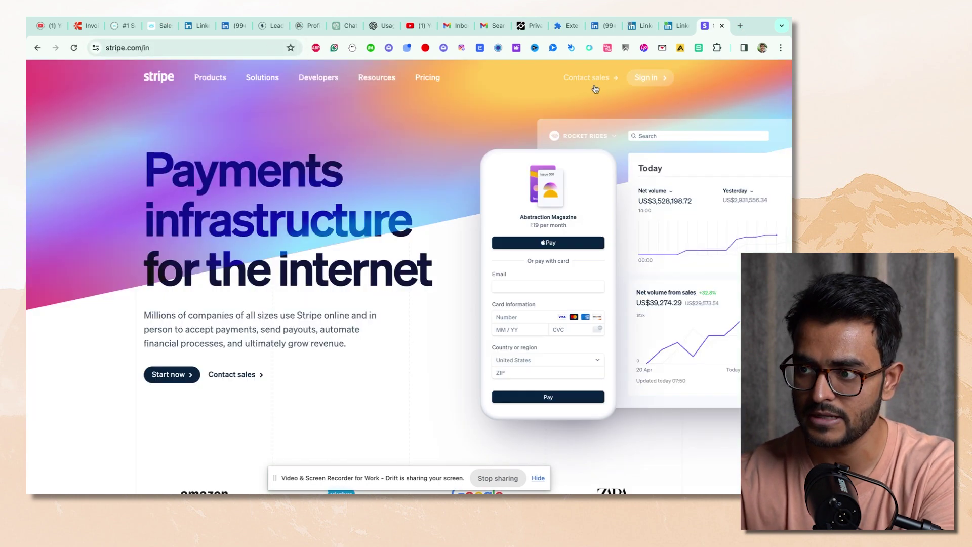
left_click(660, 81)
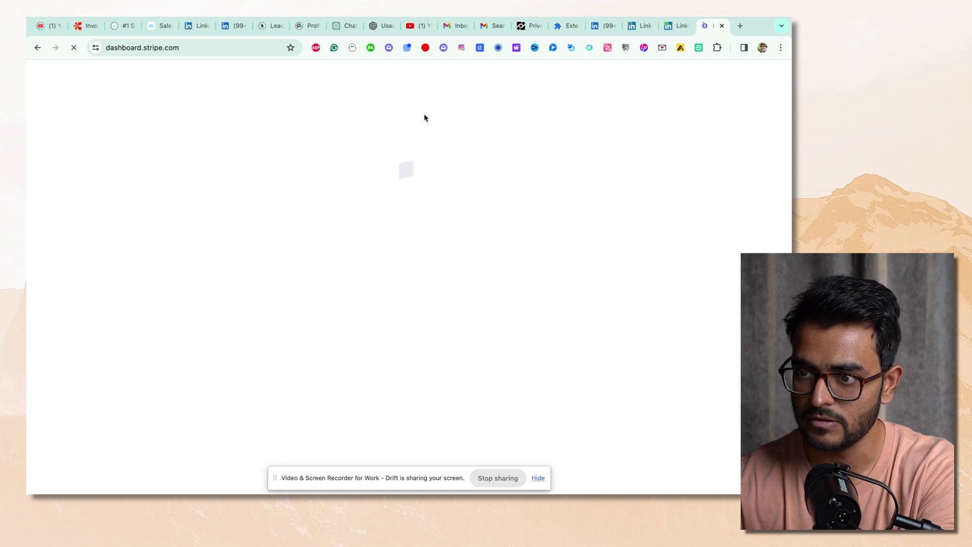
Open the SalesRobot inbox filtered to a single sender account.
left_click(149, 26)
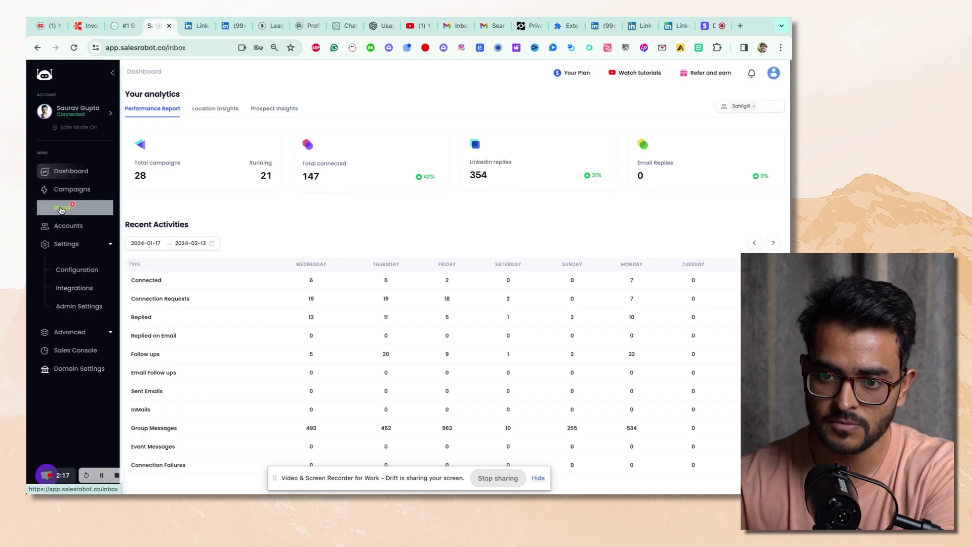
left_click(109, 207)
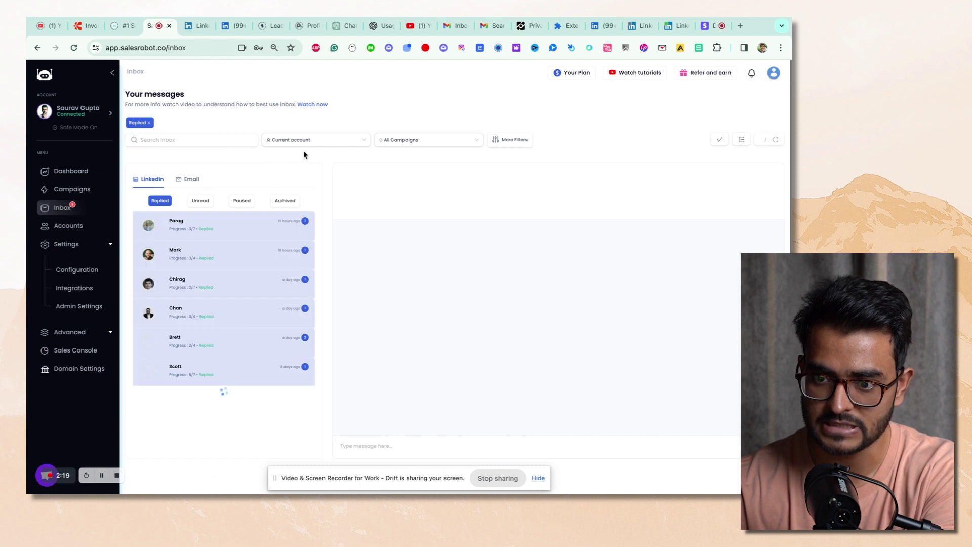
left_click(290, 143)
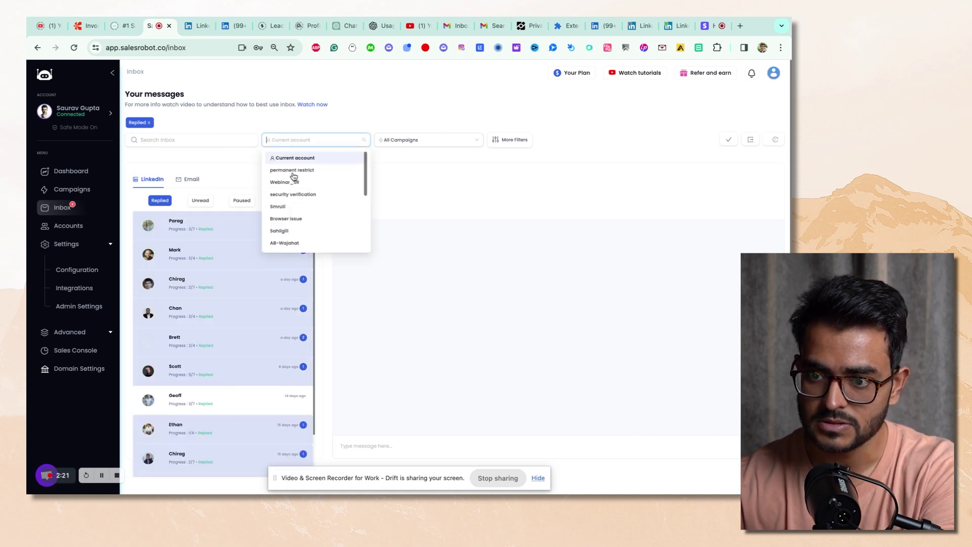
left_click(279, 231)
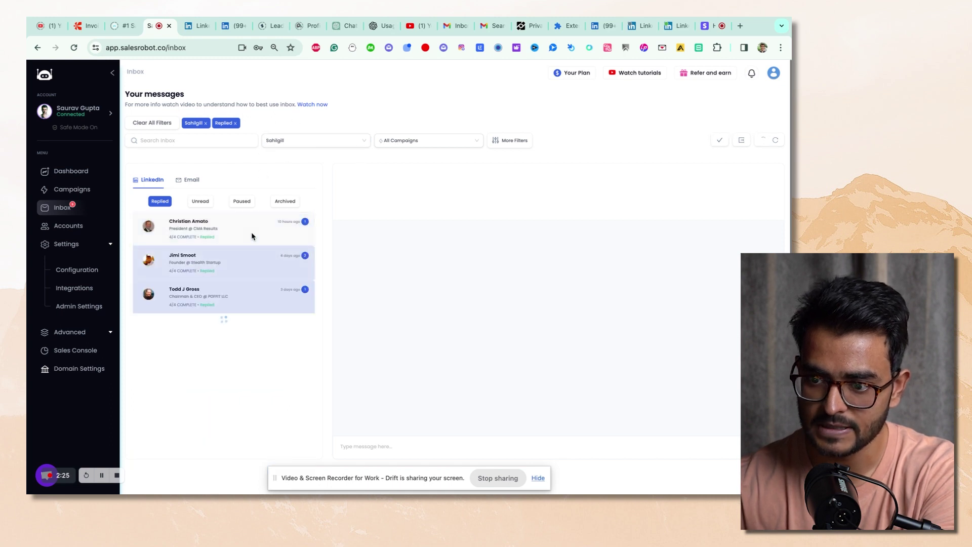
Read the first two replied conversations, highlighting the leads' latest replies and a job title.
left_click(252, 236)
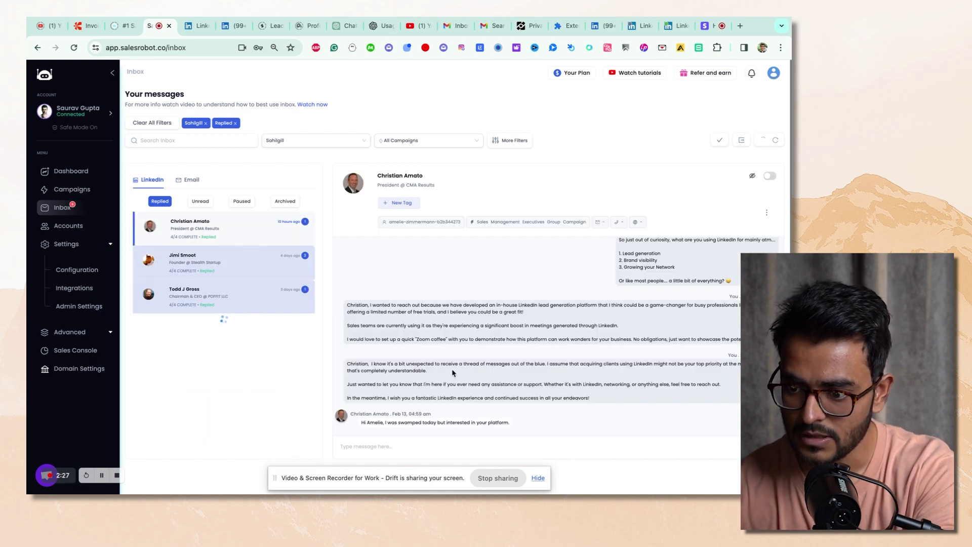
triple_click(425, 422)
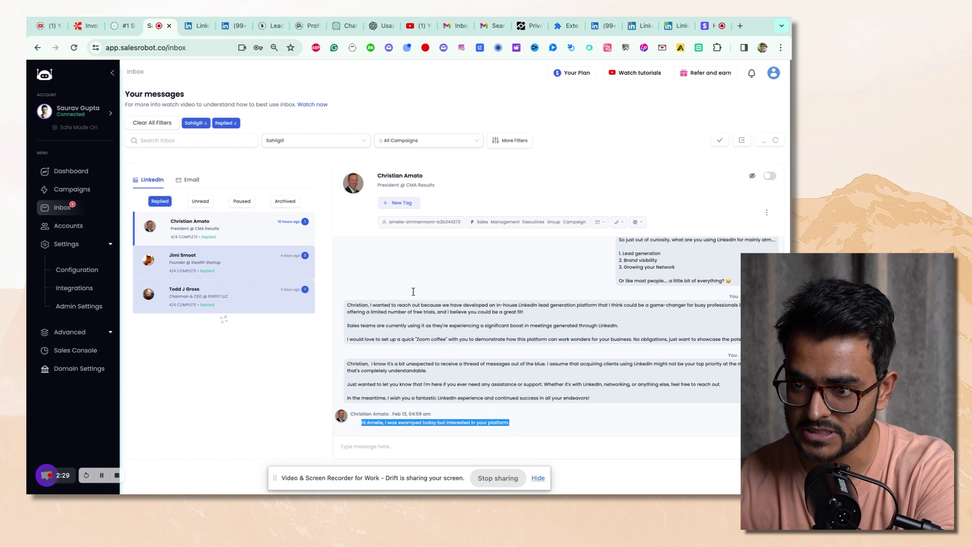
triple_click(417, 186)
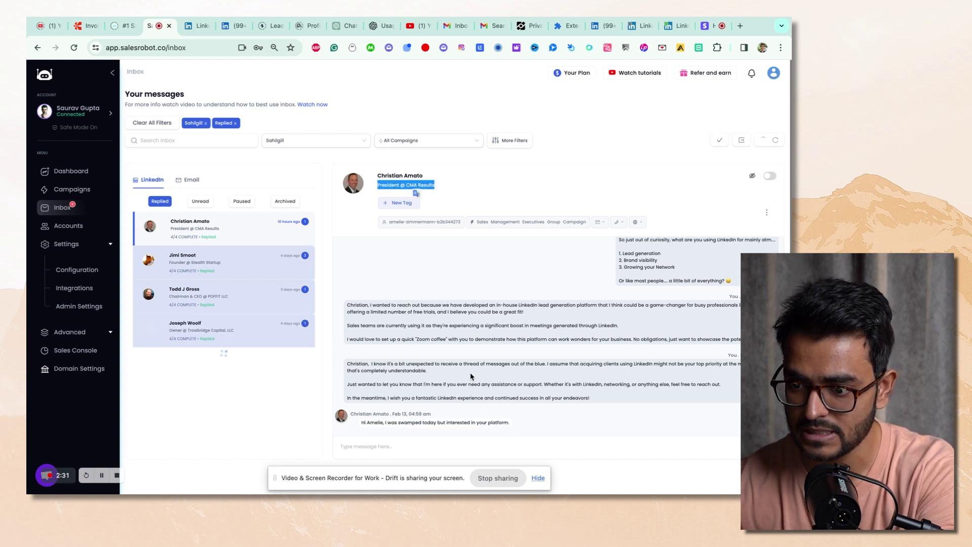
triple_click(458, 424)
left_click(247, 242)
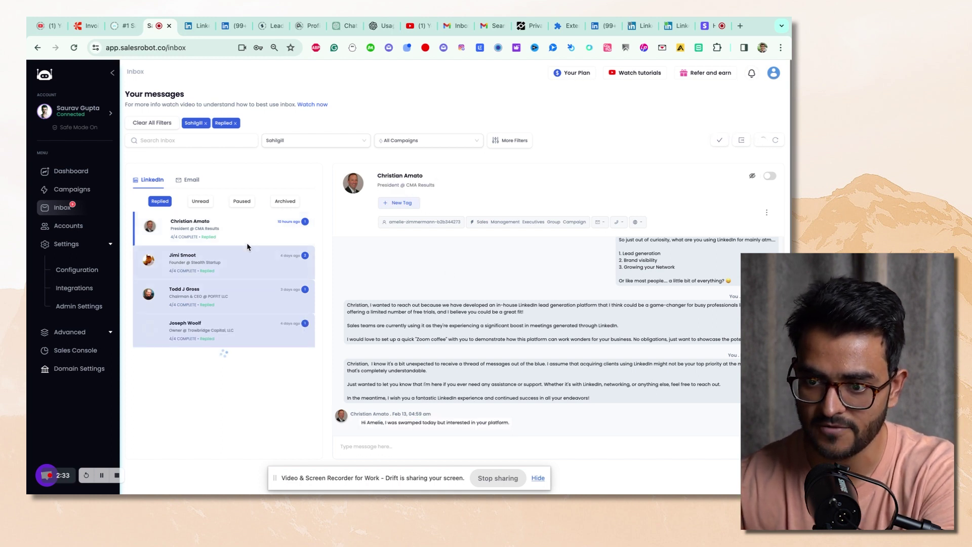
left_click(247, 262)
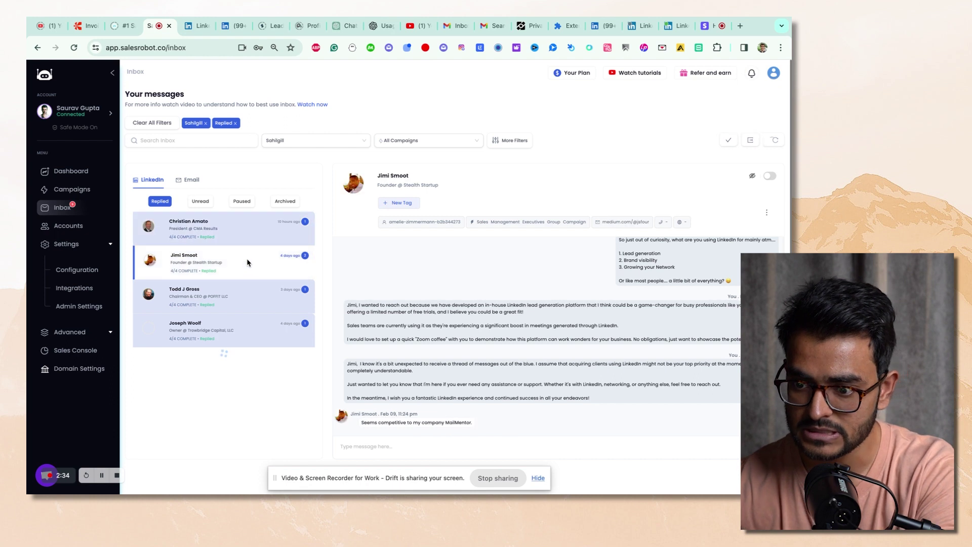
triple_click(433, 424)
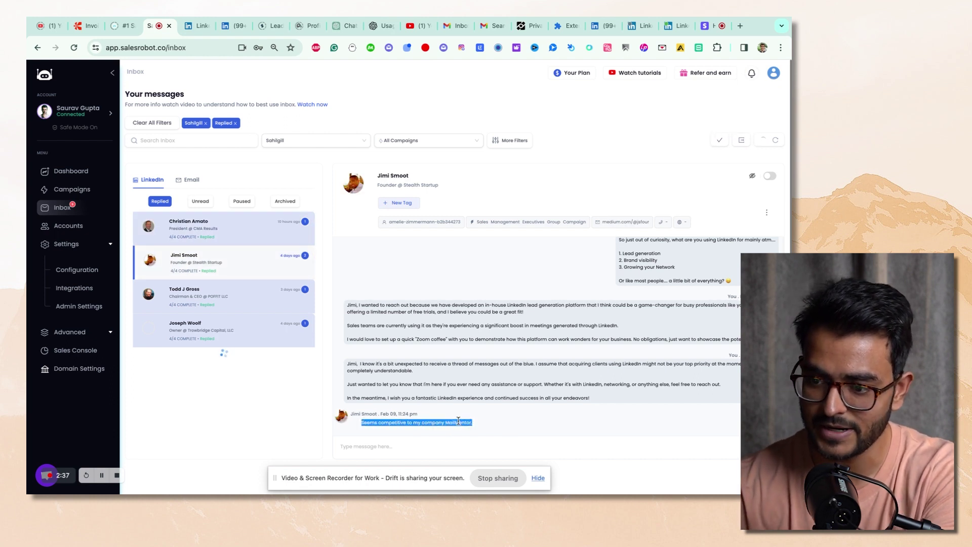
left_click(459, 421)
Review the third and fourth replied conversations, then bring the Stripe dashboard tab forward.
left_click(193, 286)
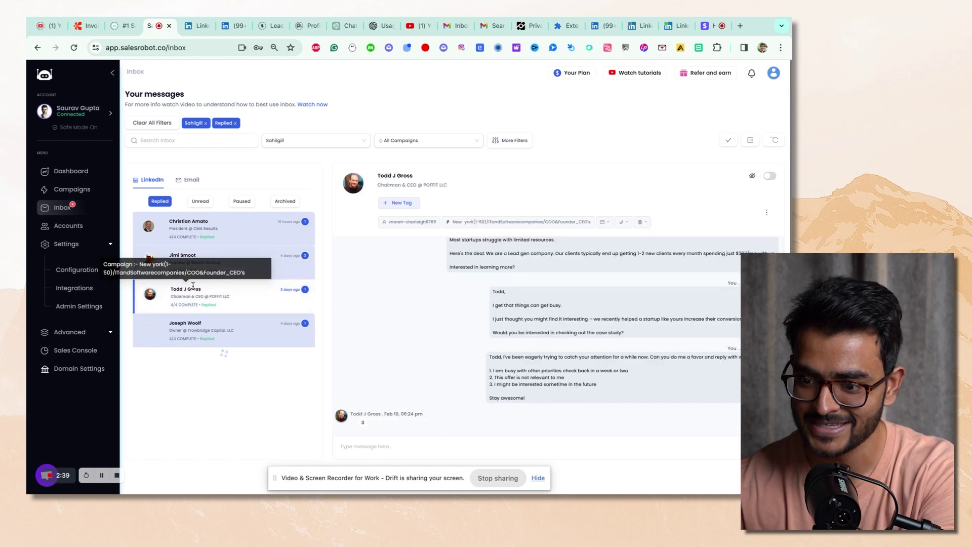
triple_click(504, 384)
left_click(213, 332)
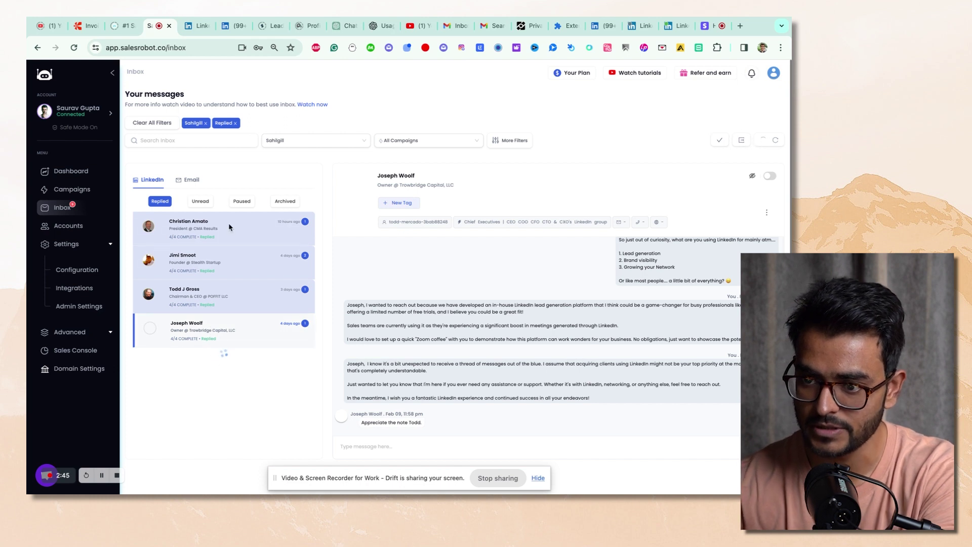
left_click(713, 28)
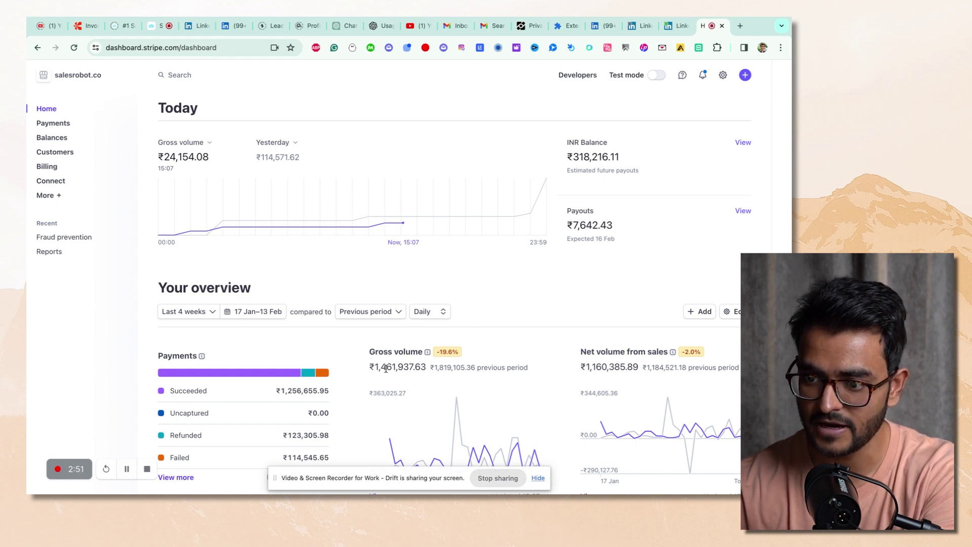
scroll(389, 334, "down", 3)
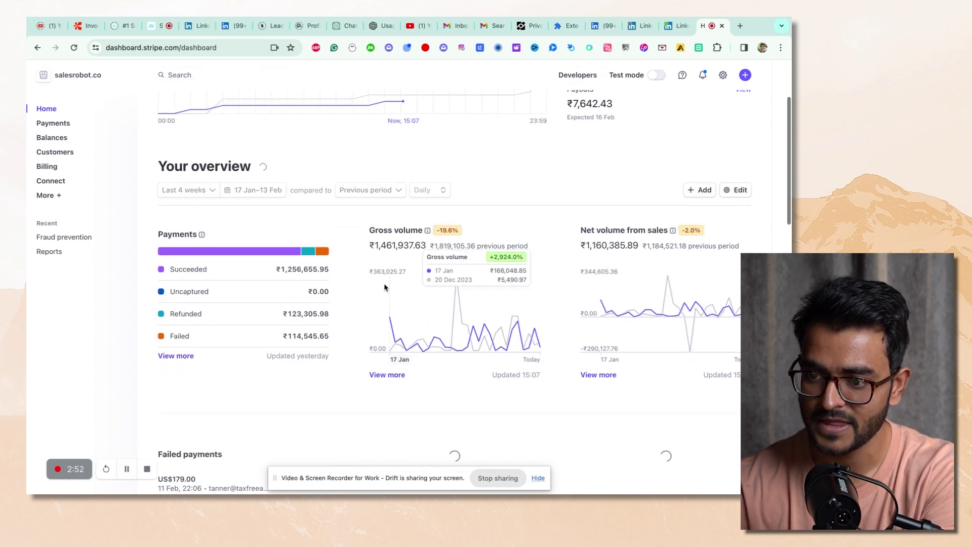
double_click(387, 245)
left_click(487, 208)
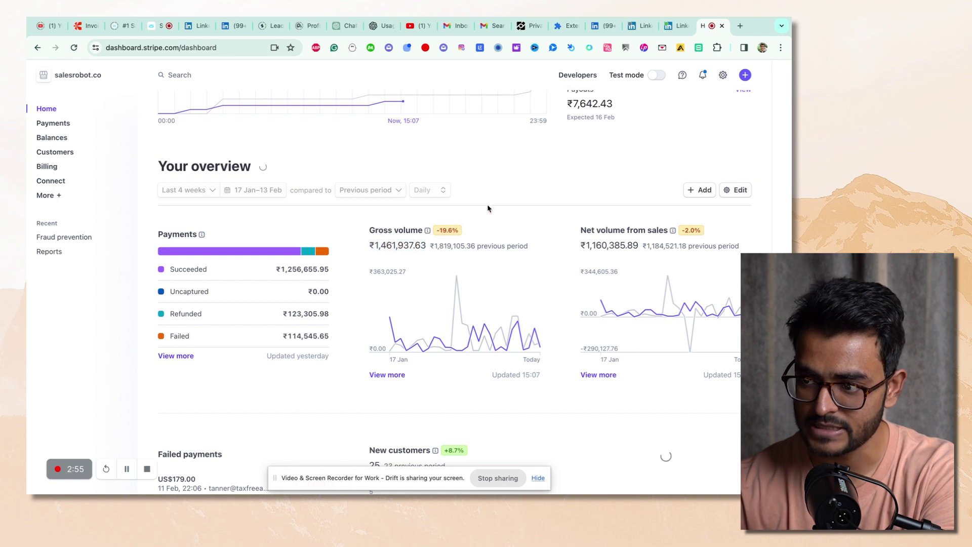
double_click(399, 246)
left_click(399, 248)
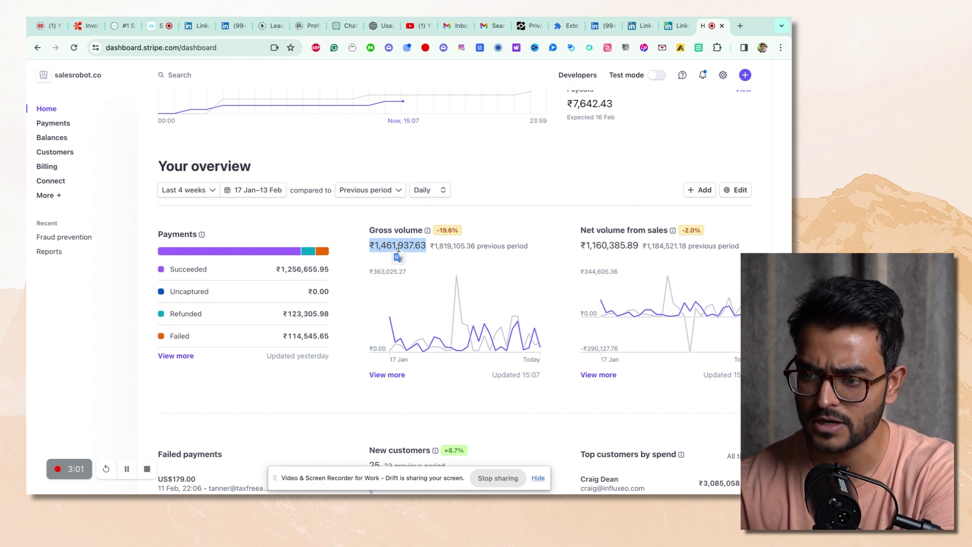
left_click(534, 201)
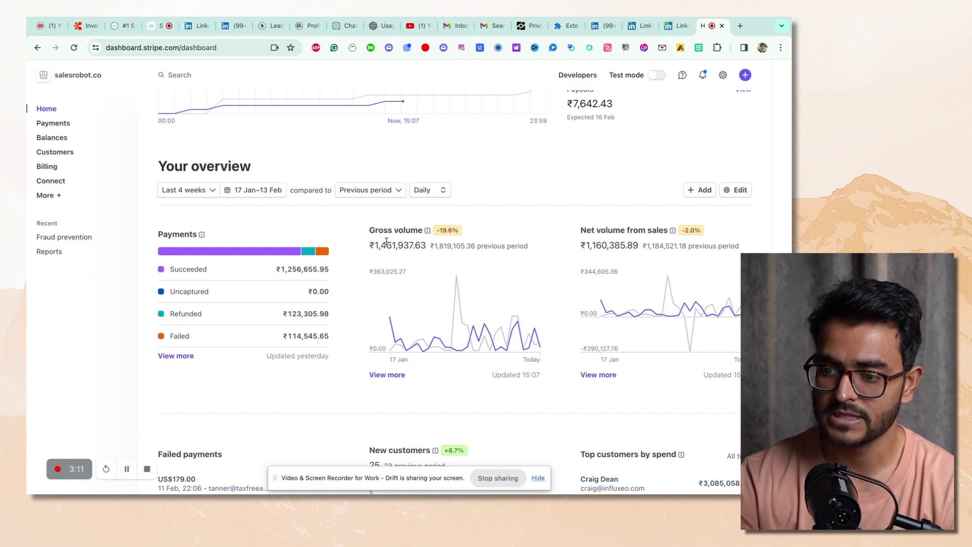
scroll(521, 207, "up", 3)
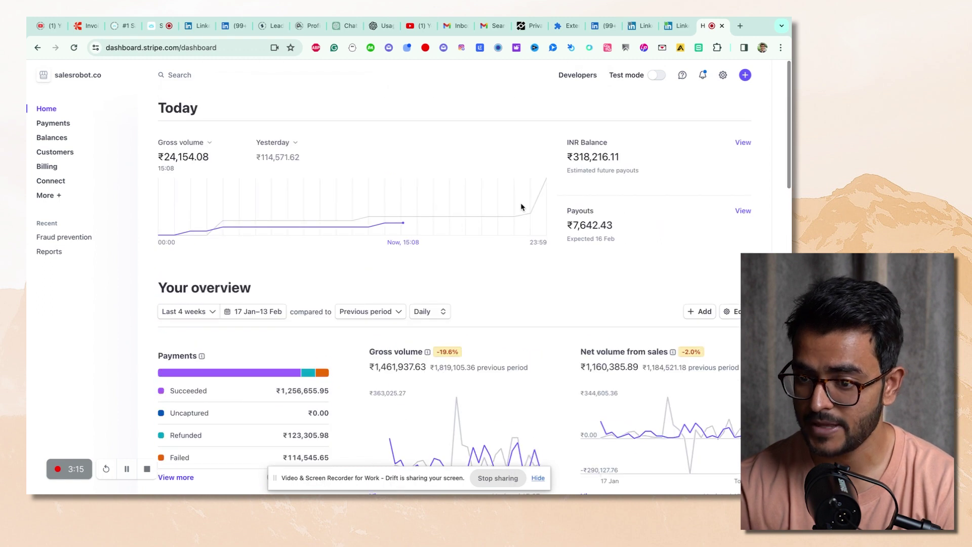
mouse_move(522, 206)
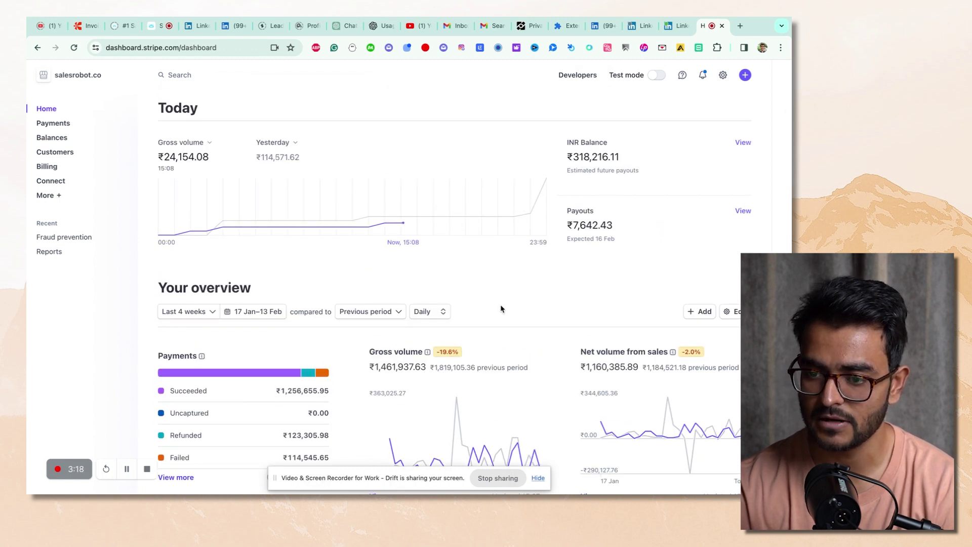